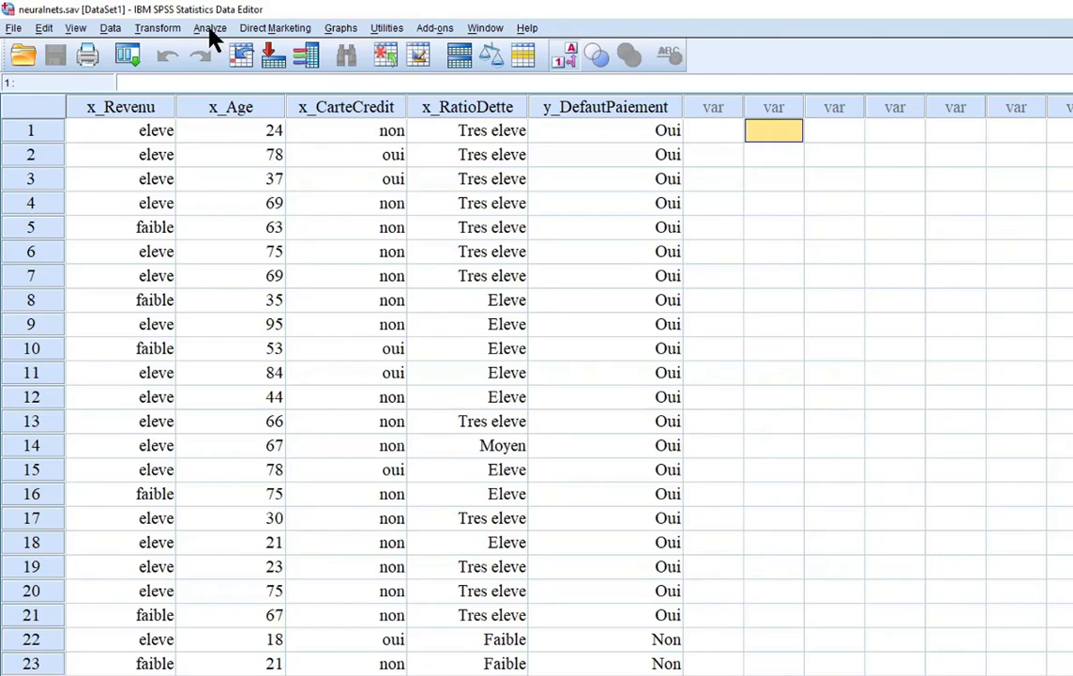
Start a Multilayer Perceptron neural network analysis and assign Defaut de paiement [y_DefautPaiement] as the dependent variable.
{"action": "left_click", "coordinate": [210, 28]}
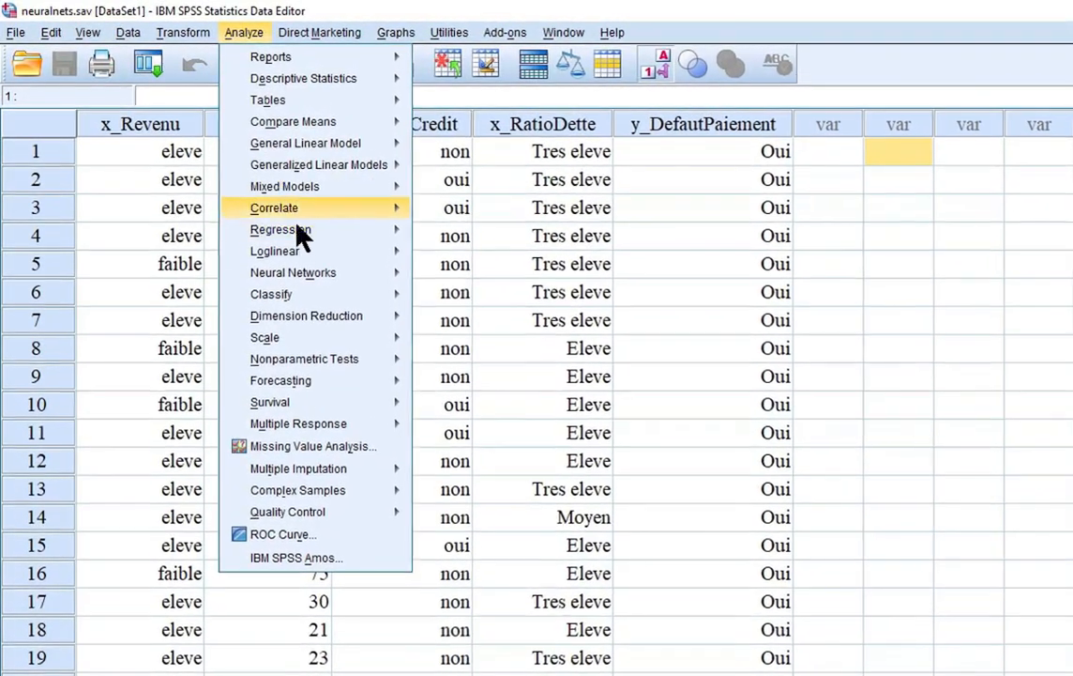
{"action": "mouse_move", "coordinate": [307, 267]}
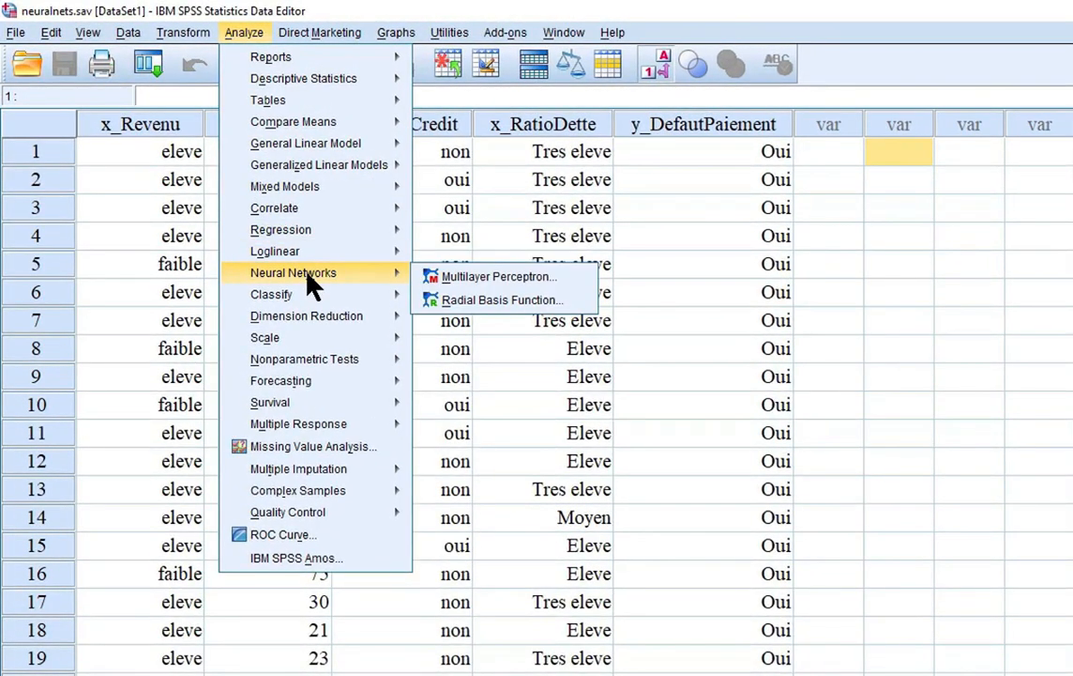
{"action": "left_click", "coordinate": [509, 279]}
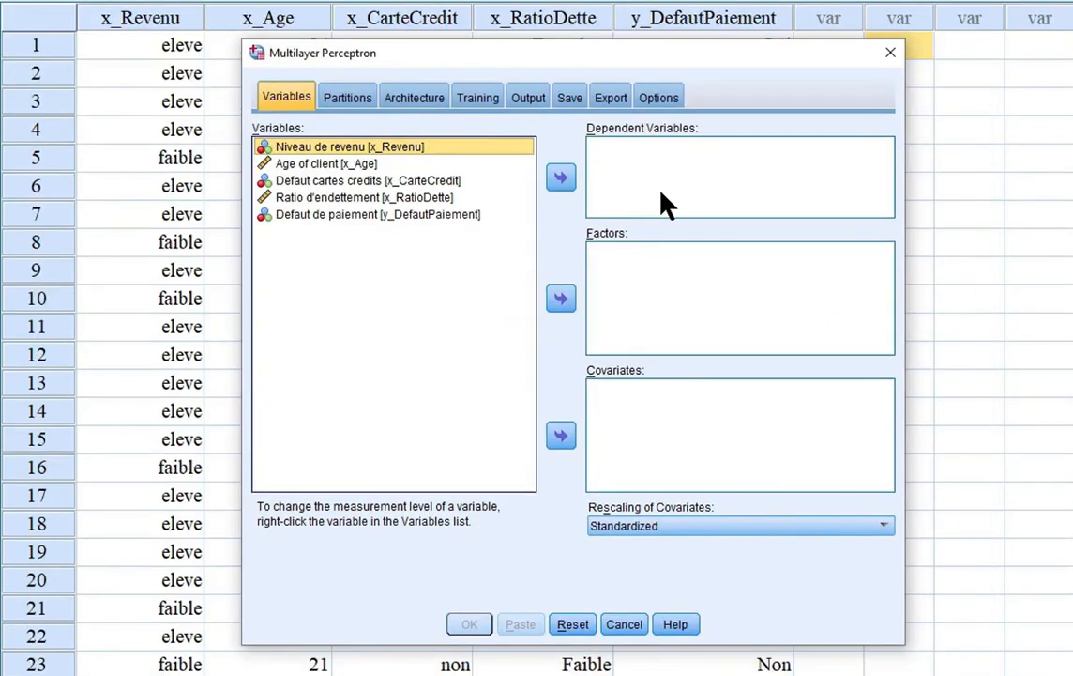
{"action": "left_click", "coordinate": [330, 215]}
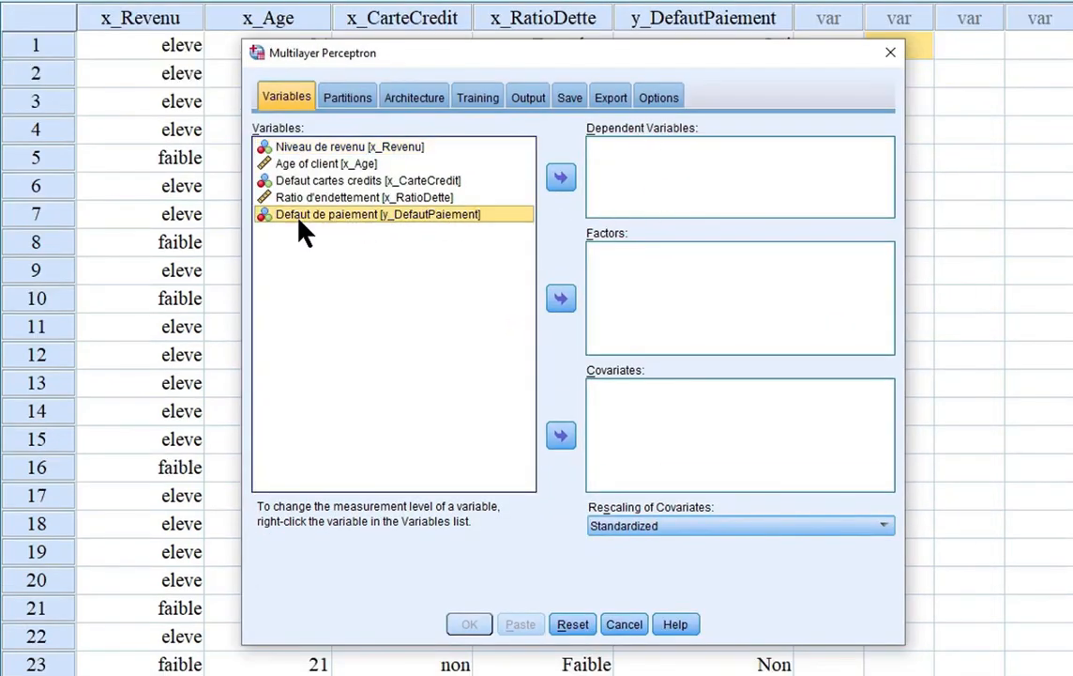
{"action": "left_click", "coordinate": [560, 179]}
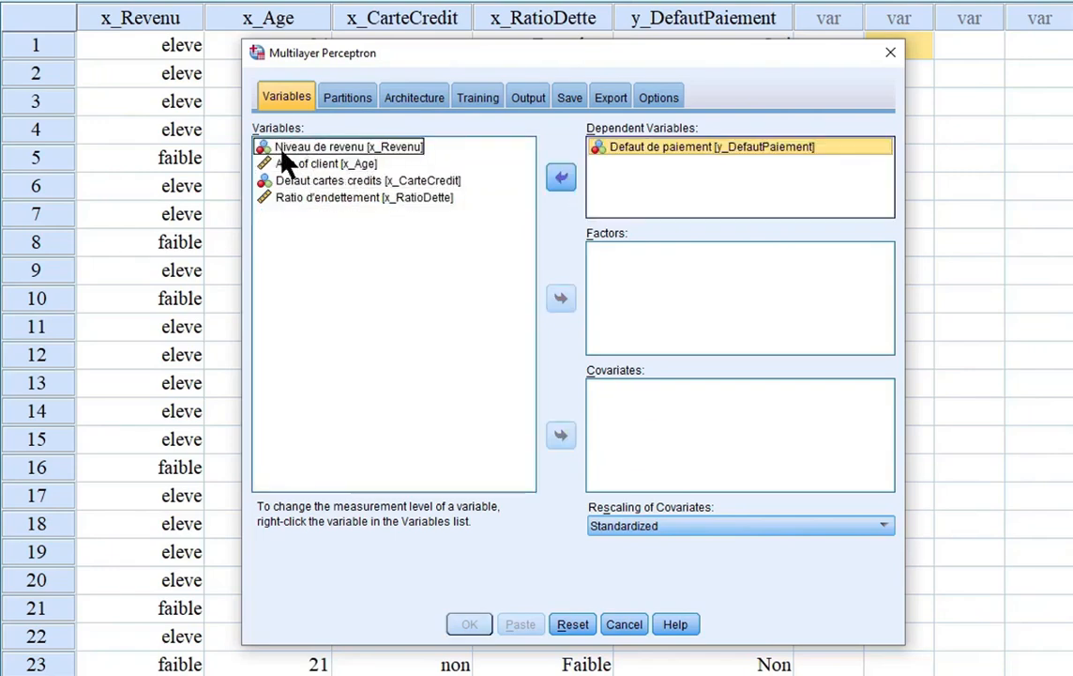
Assign Niveau de revenu, Age of client, Defaut cartes credits and Ratio d'endettement as covariates.
{"action": "left_click", "coordinate": [333, 152]}
{"action": "key", "text": "shift+Down"}
{"action": "key", "text": "shift+Down"}
{"action": "key", "text": "shift+Down"}
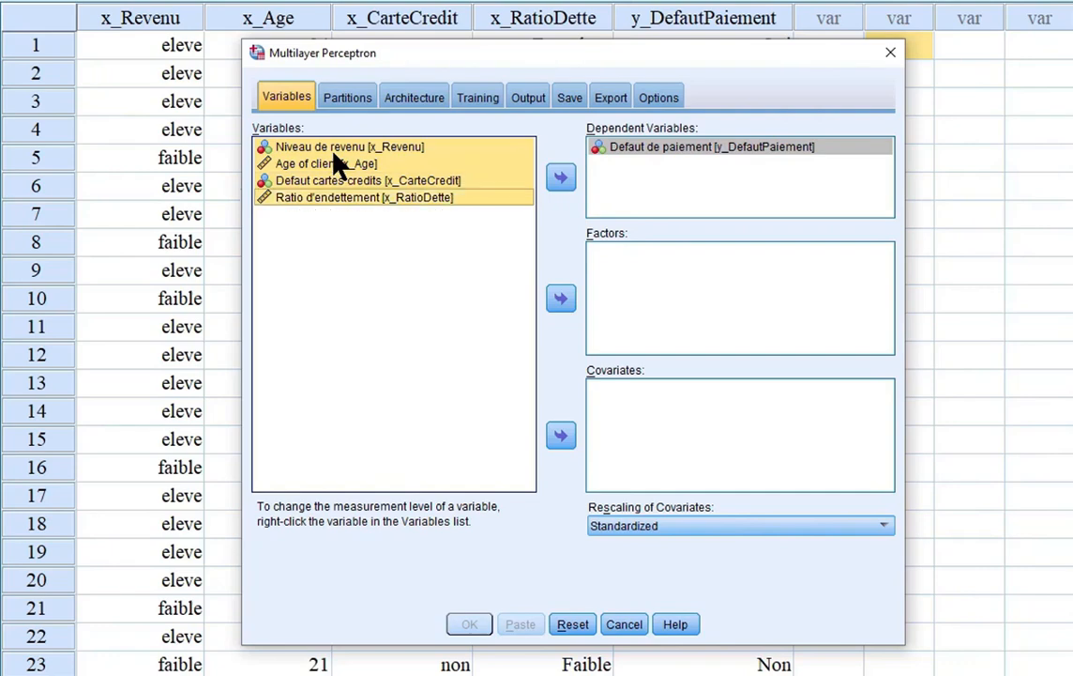
{"action": "left_click", "coordinate": [561, 436]}
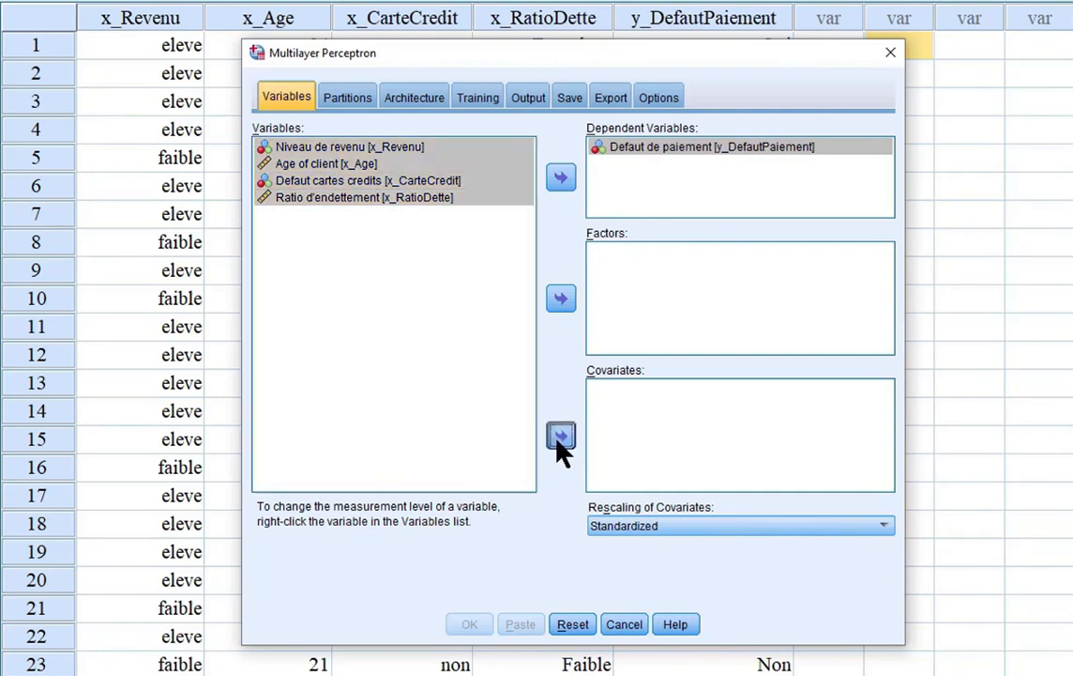
Review the dataset partition settings and the hidden-layer unit limits of the automatic architecture selection.
{"action": "left_click", "coordinate": [349, 98]}
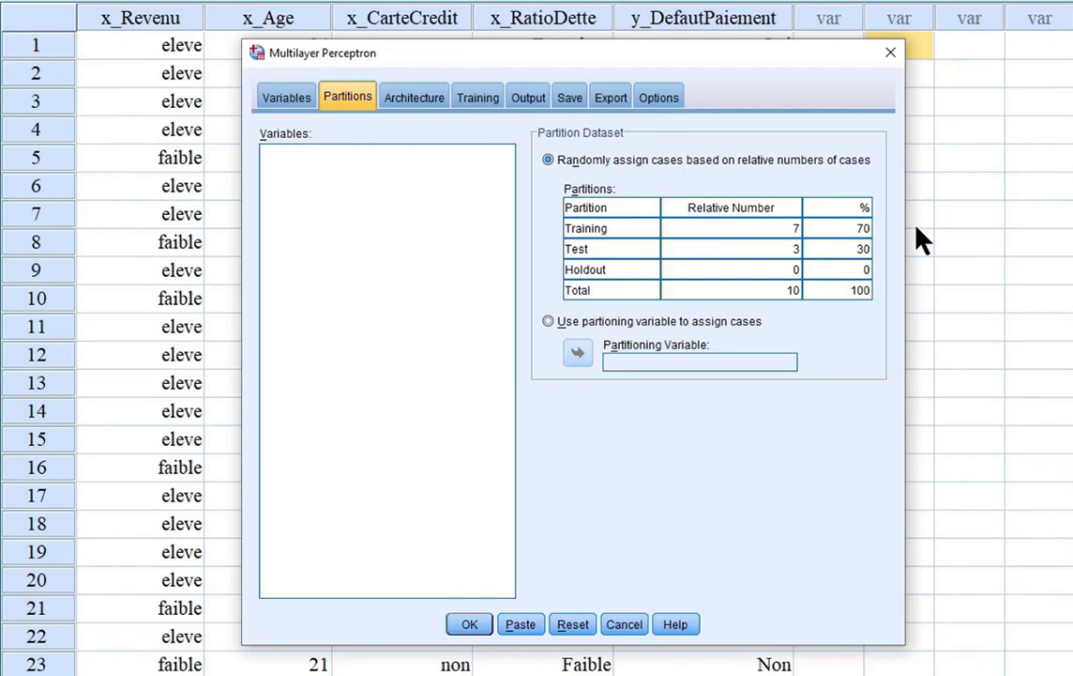
{"action": "left_click", "coordinate": [413, 101]}
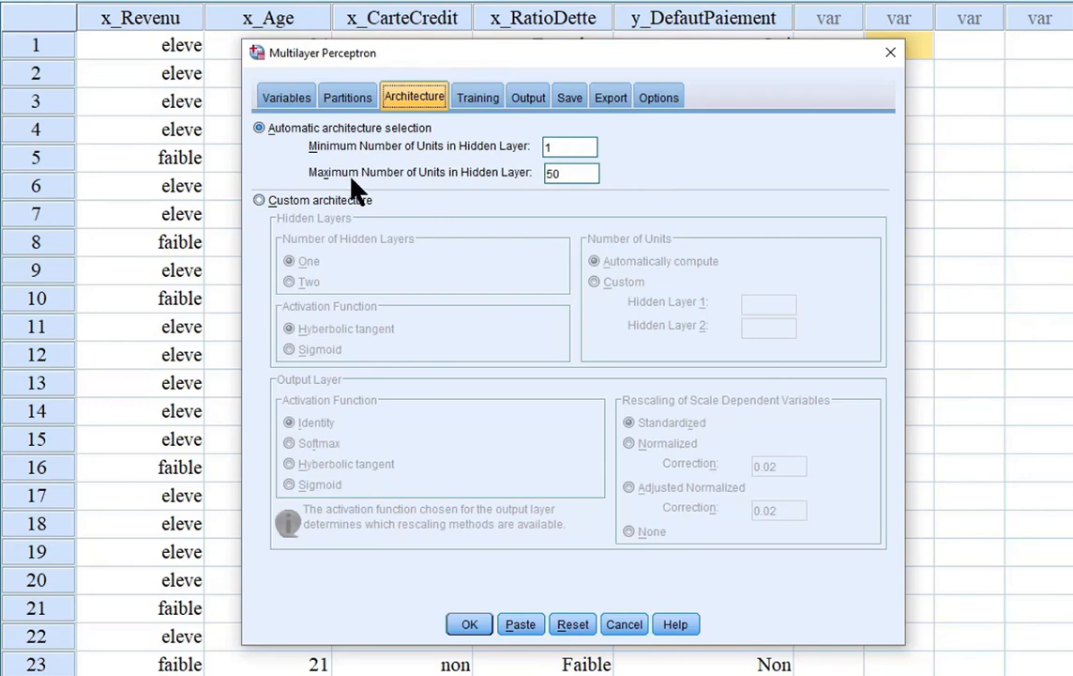
{"action": "left_click", "coordinate": [593, 174]}
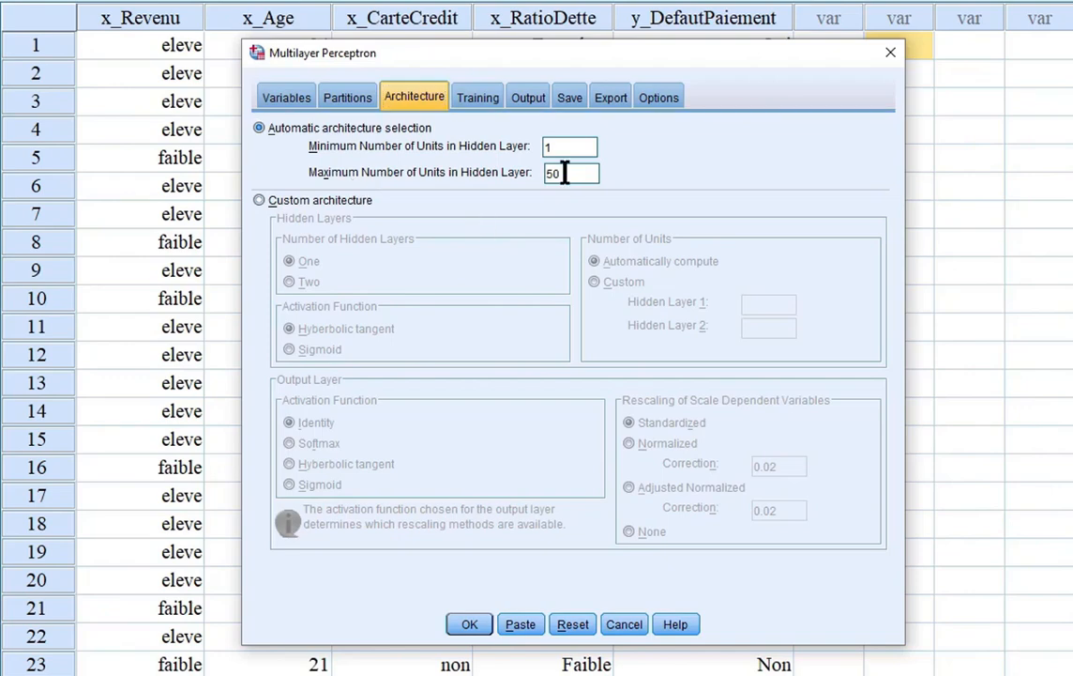
{"action": "left_click_drag", "start_coordinate": [593, 173], "coordinate": [531, 185]}
{"action": "left_click", "coordinate": [582, 170]}
{"action": "left_click", "coordinate": [564, 143]}
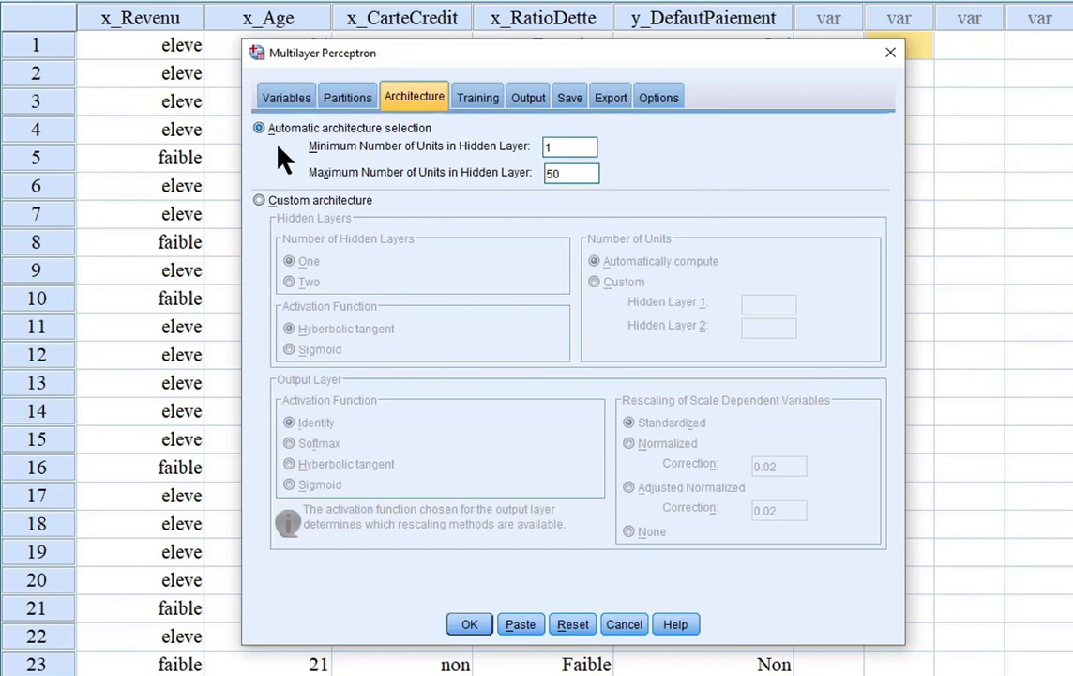
Try a custom architecture with one hidden layer, hyperbolic tangent activation and a custom number of units.
{"action": "left_click", "coordinate": [263, 203]}
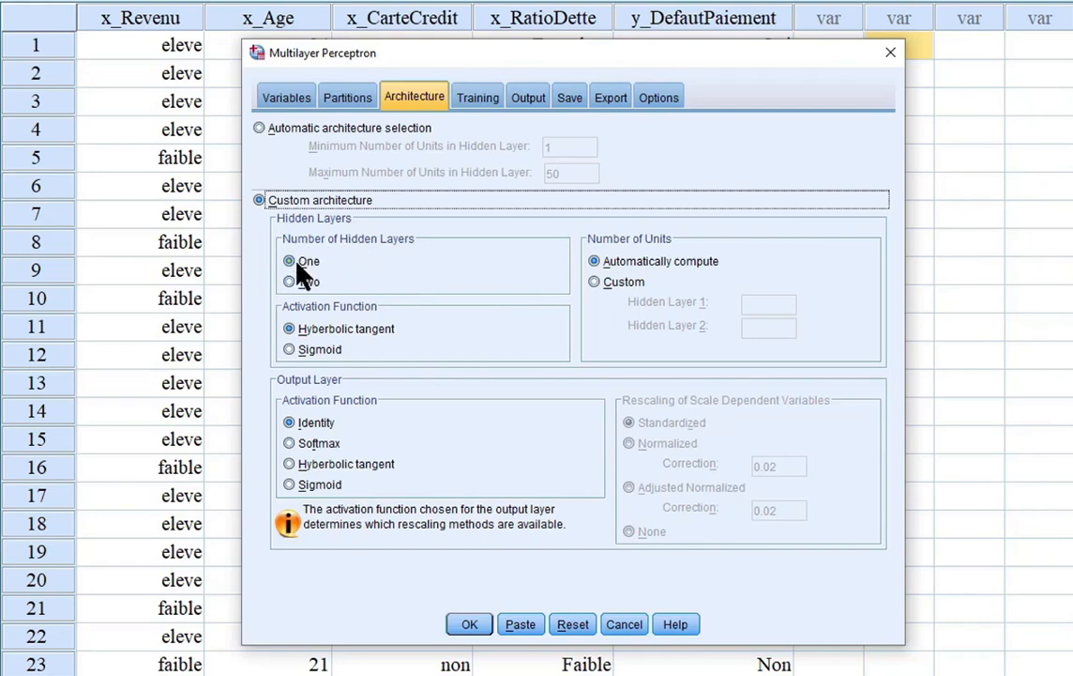
{"action": "left_click", "coordinate": [290, 283]}
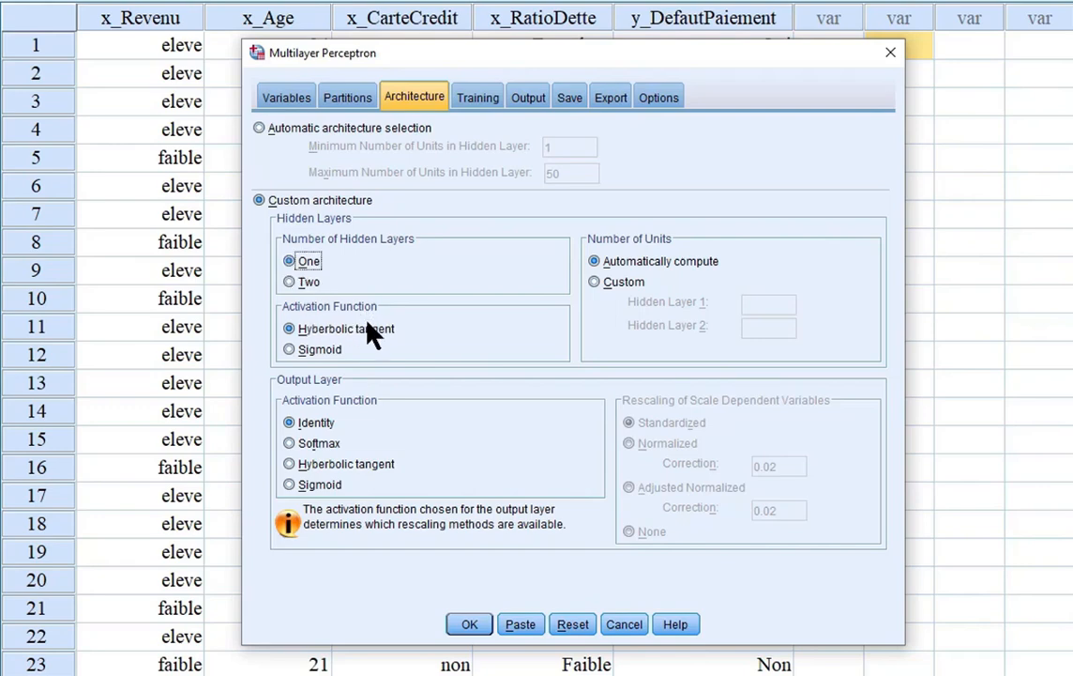
{"action": "left_click", "coordinate": [291, 350]}
{"action": "left_click", "coordinate": [319, 329]}
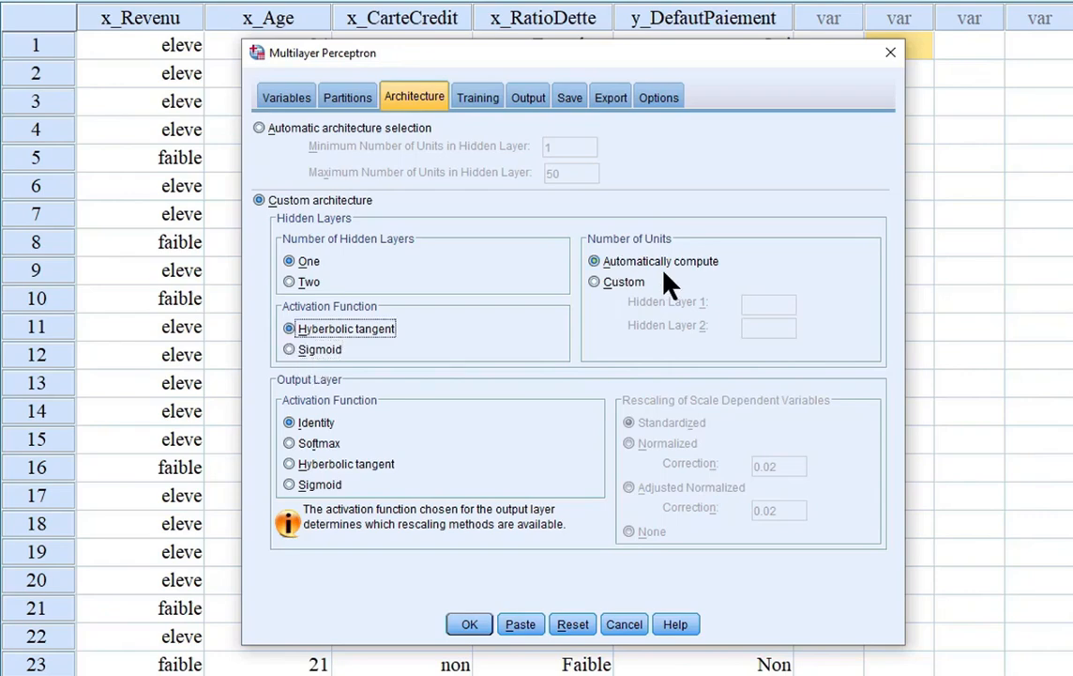
{"action": "left_click", "coordinate": [594, 283]}
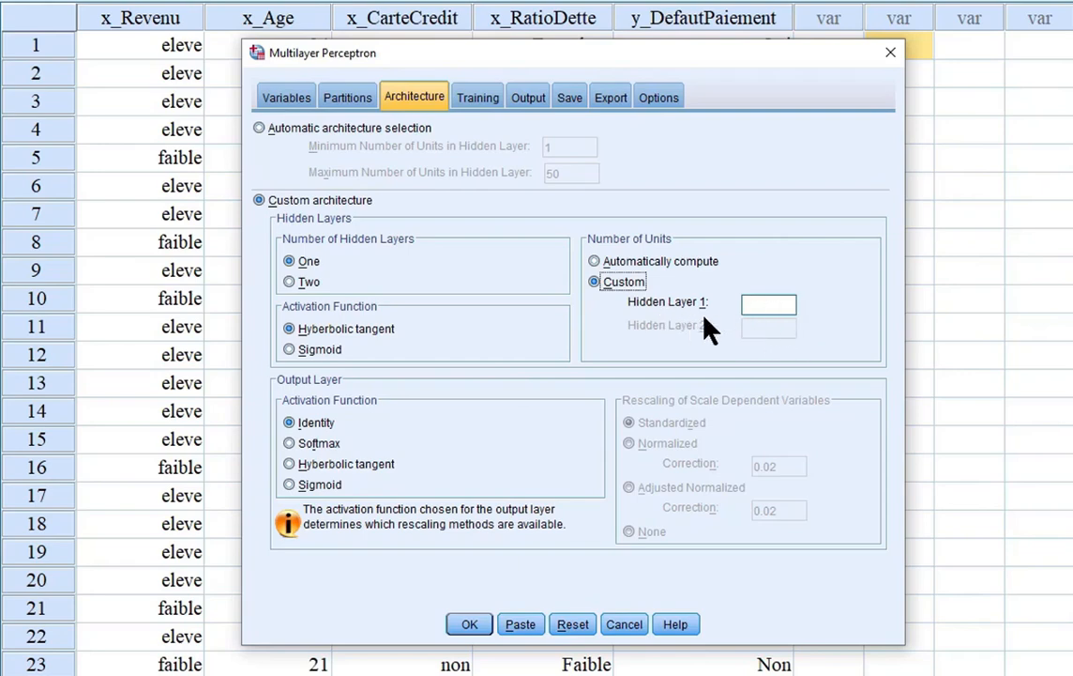
{"action": "left_click", "coordinate": [768, 306]}
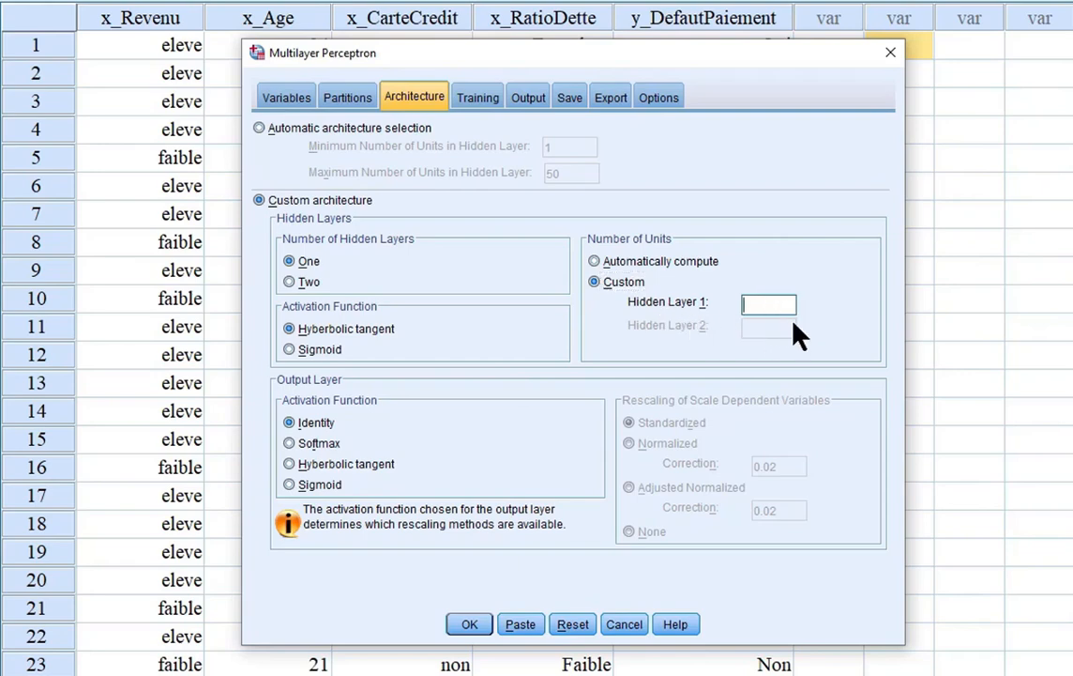
Try two hidden layers with 3 and 5 units, and return to one layer and automatic architecture selection.
{"action": "left_click", "coordinate": [293, 283]}
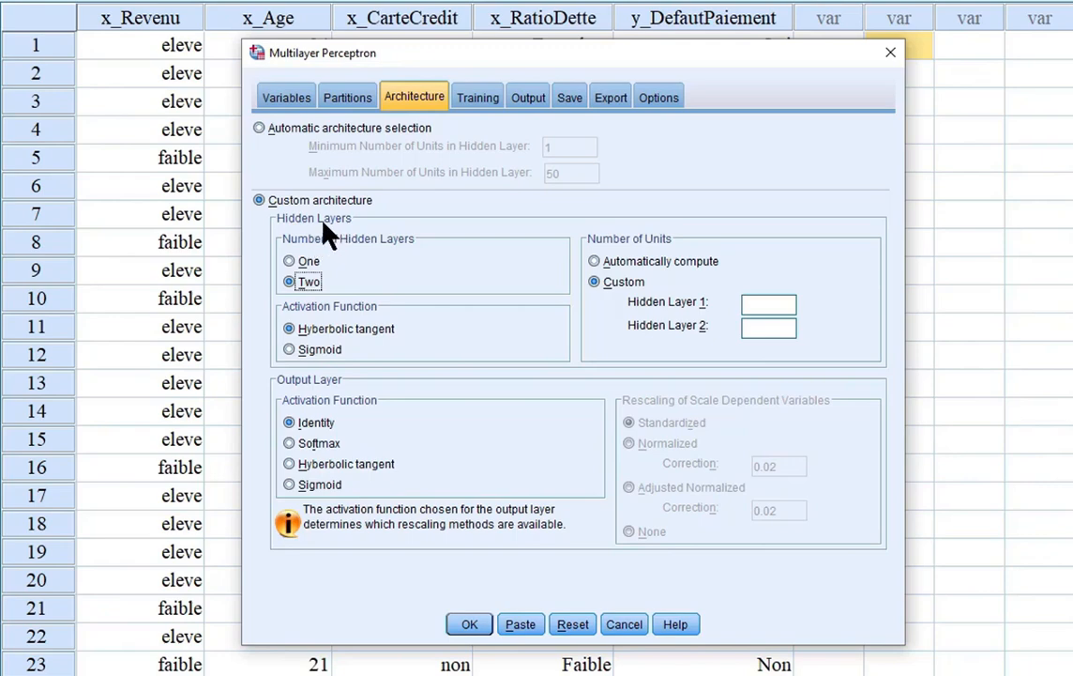
{"action": "left_click", "coordinate": [768, 305]}
{"action": "type", "text": "3"}
{"action": "left_click", "coordinate": [756, 326]}
{"action": "type", "text": "5"}
{"action": "left_click", "coordinate": [289, 261]}
{"action": "left_click", "coordinate": [259, 128]}
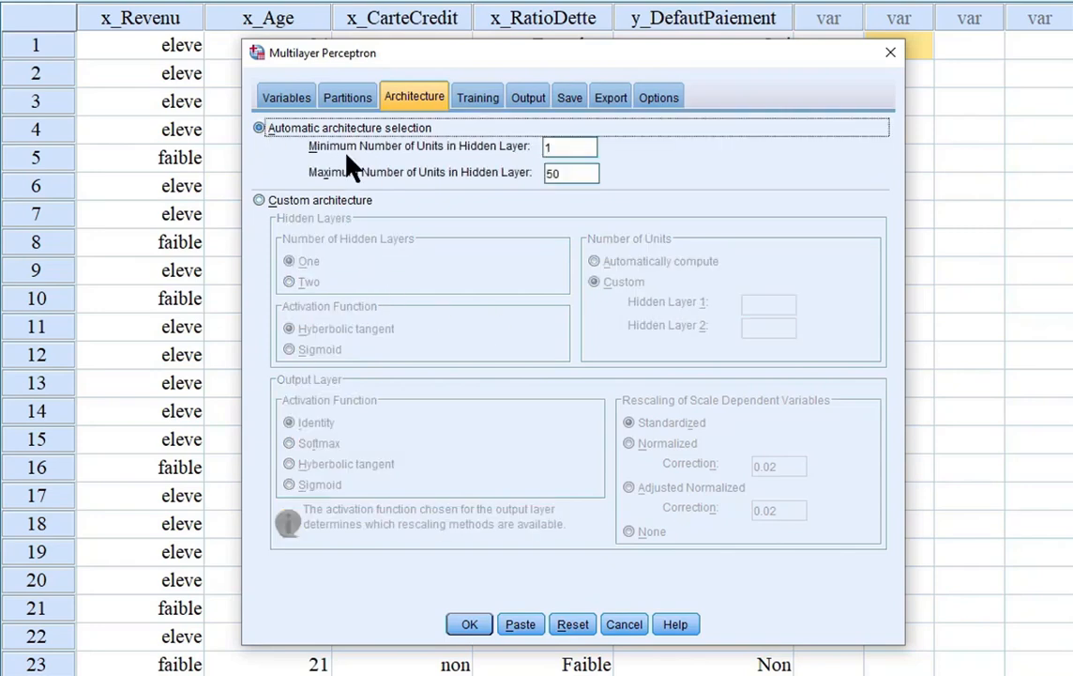
Try Gradient descent as the training optimization algorithm and return to Scaled conjugate gradient.
{"action": "left_click", "coordinate": [479, 100]}
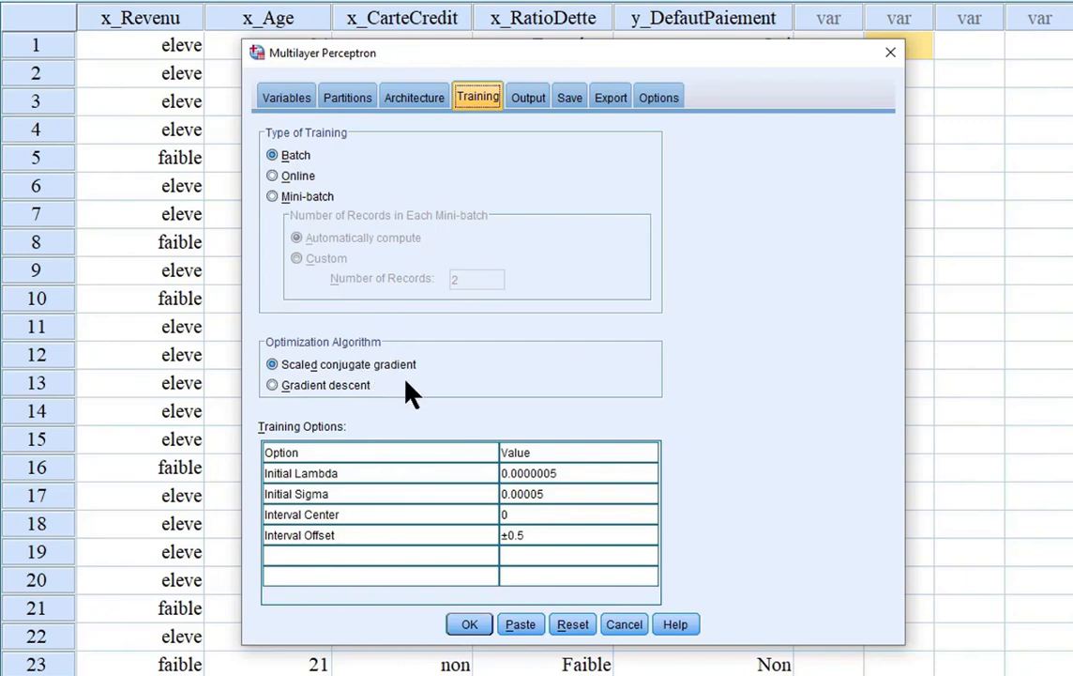
{"action": "left_click", "coordinate": [325, 388]}
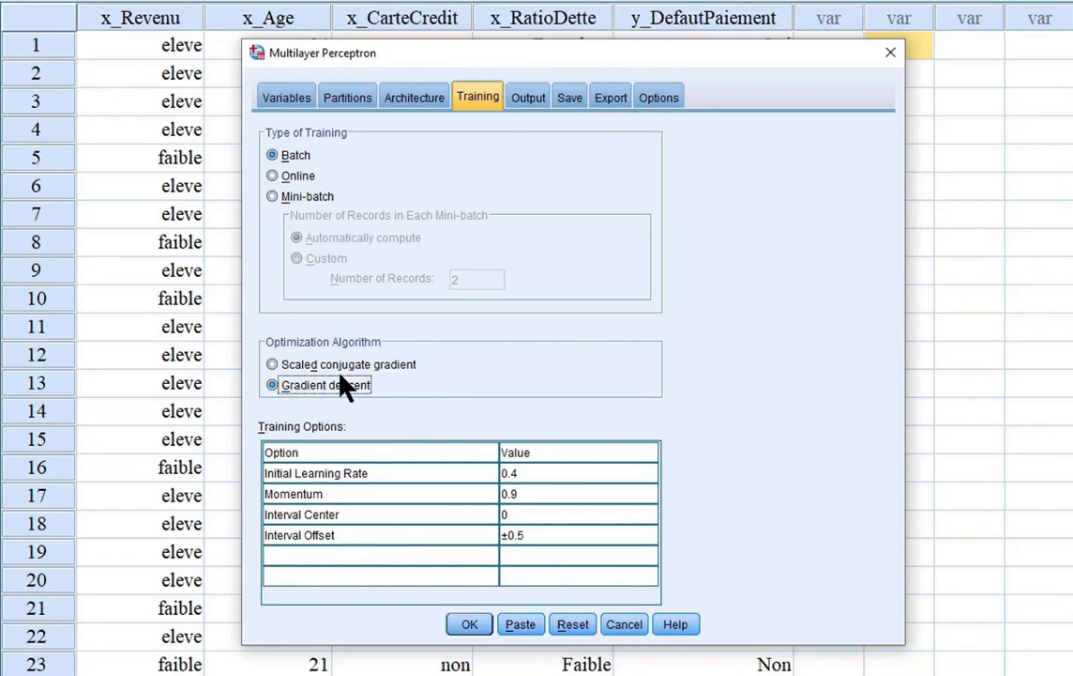
{"action": "left_click", "coordinate": [274, 366]}
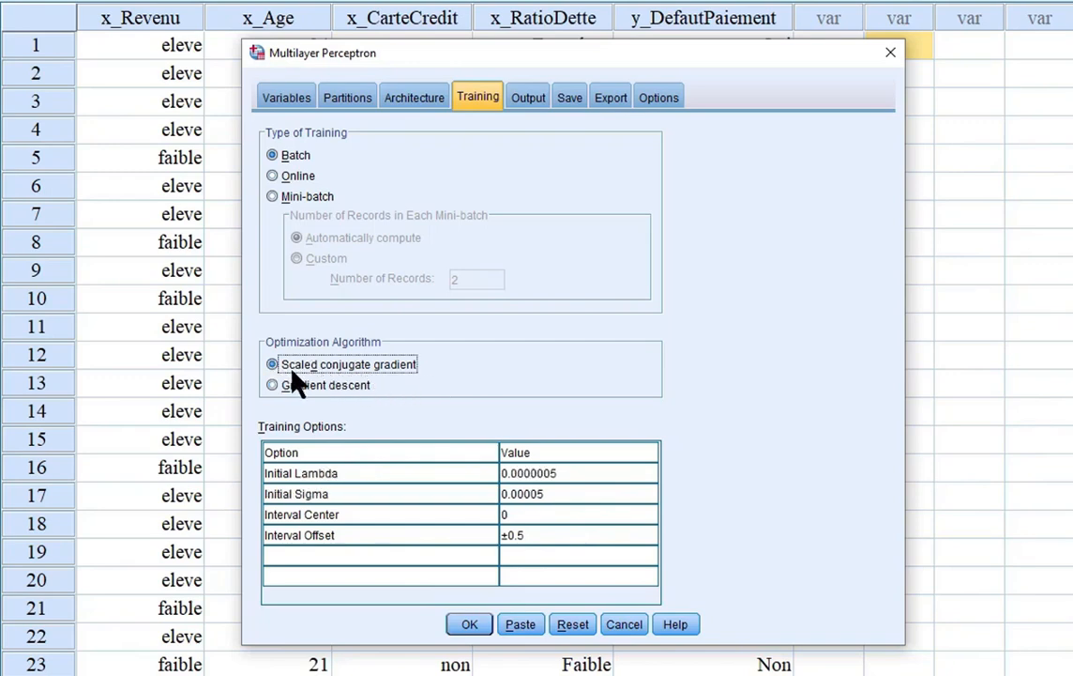
Include synaptic weights, the ROC curve and the independent variable importance analysis in the output.
{"action": "left_click", "coordinate": [527, 102]}
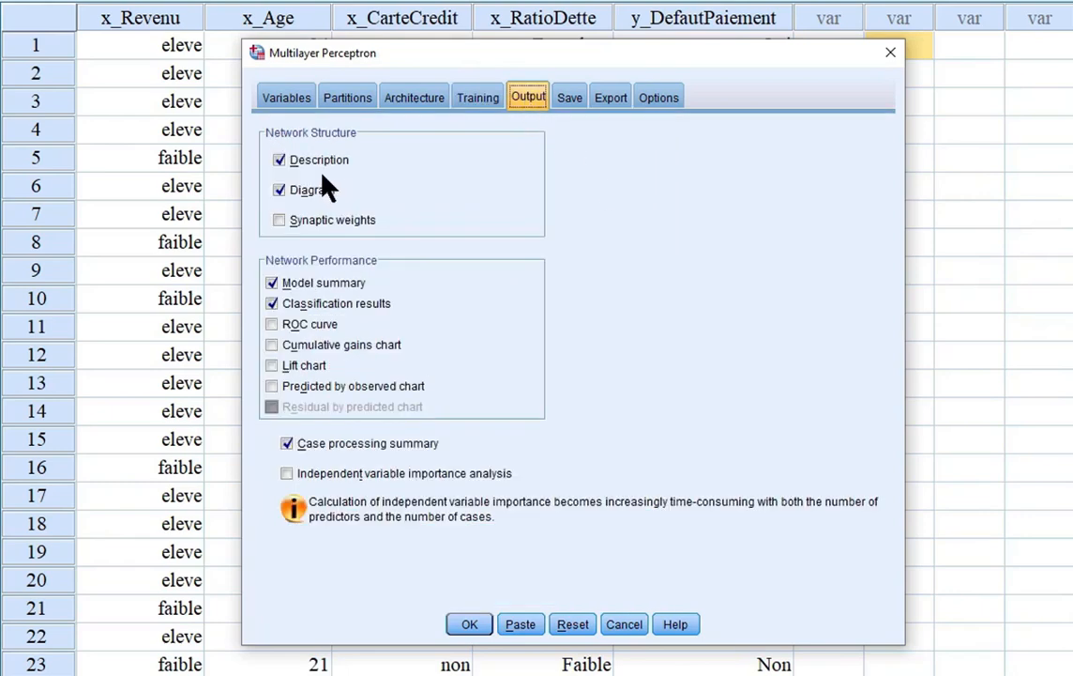
{"action": "left_click", "coordinate": [282, 224]}
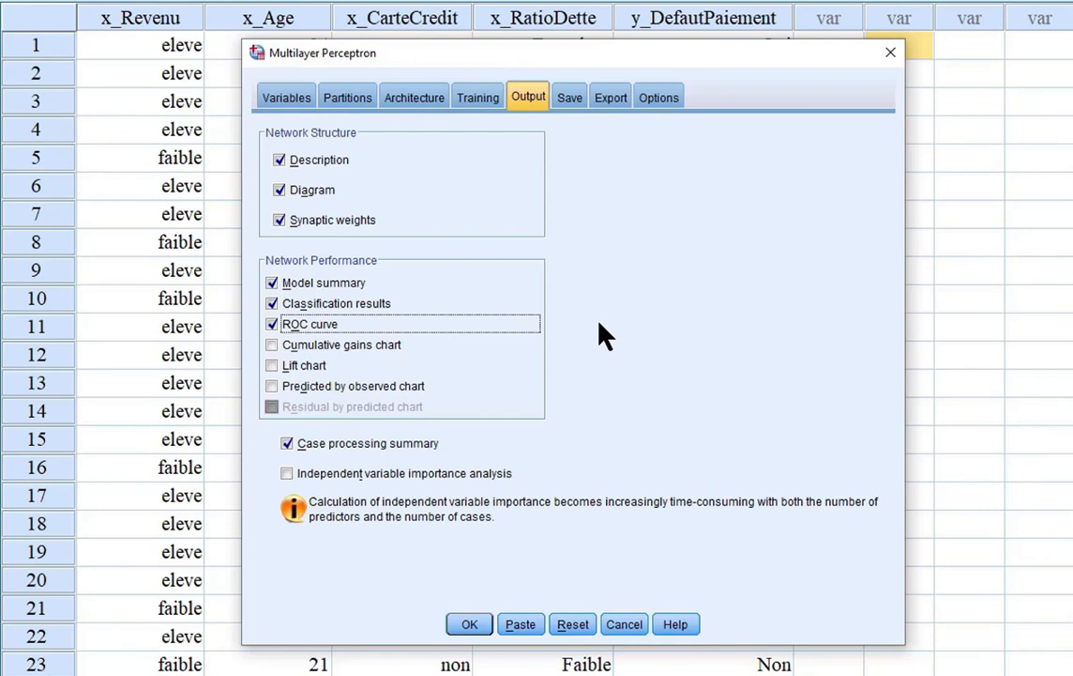
{"action": "left_click", "coordinate": [287, 474]}
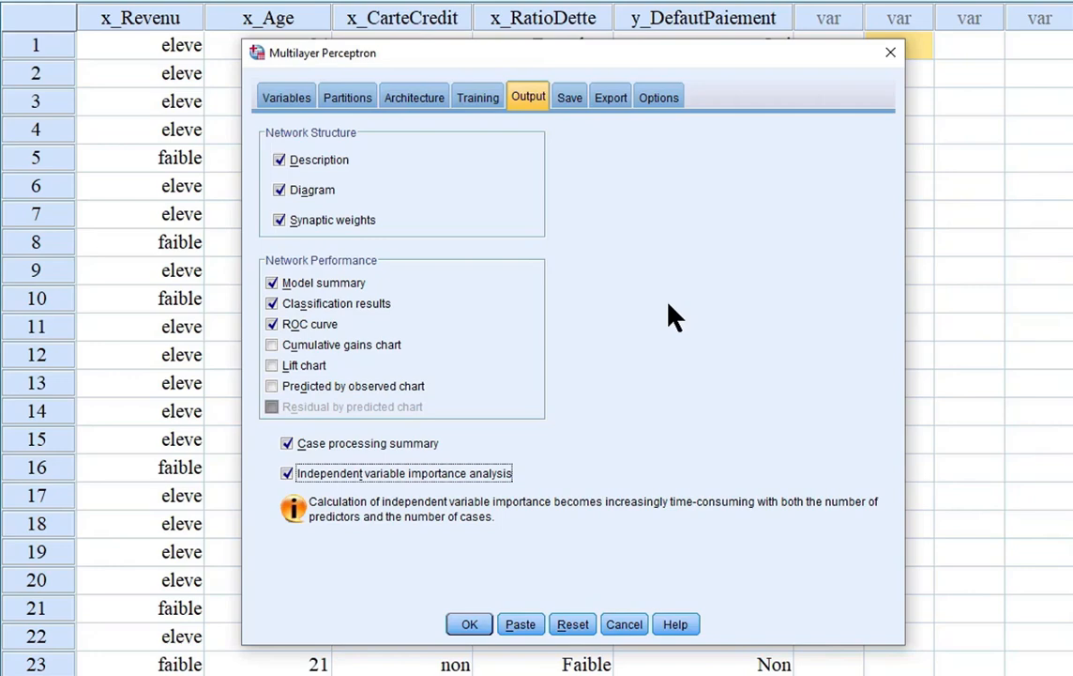
Choose to save the predicted value or category for the dependent variable, without pseudo-probabilities, and run the analysis.
{"action": "left_click", "coordinate": [567, 105]}
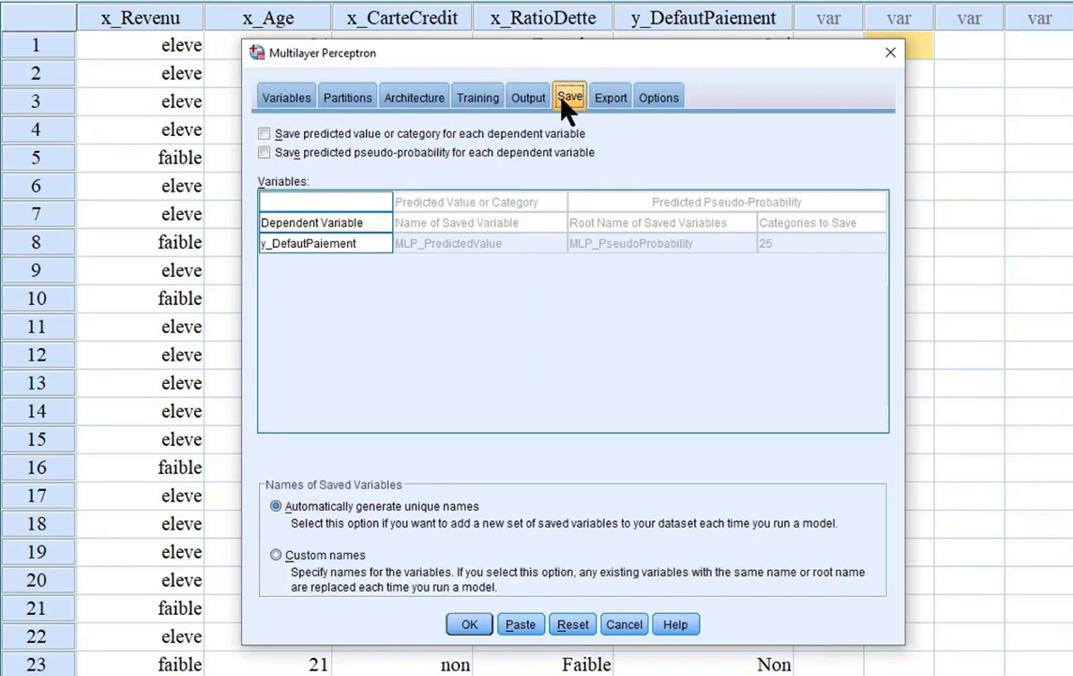
{"action": "left_click", "coordinate": [264, 134]}
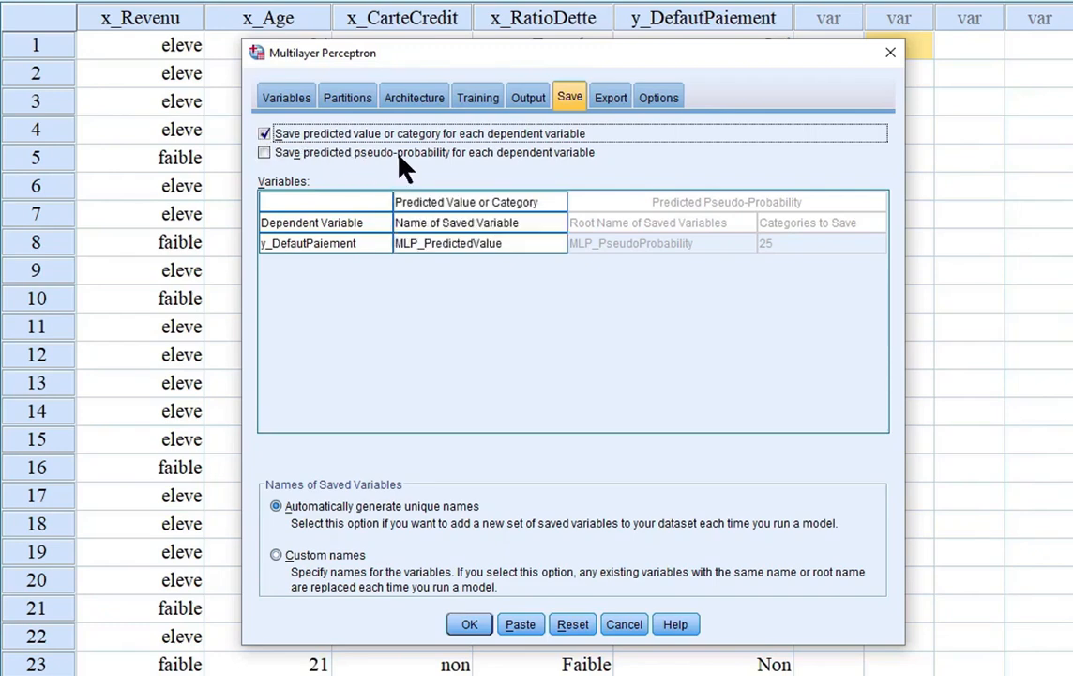
{"action": "left_click", "coordinate": [268, 153]}
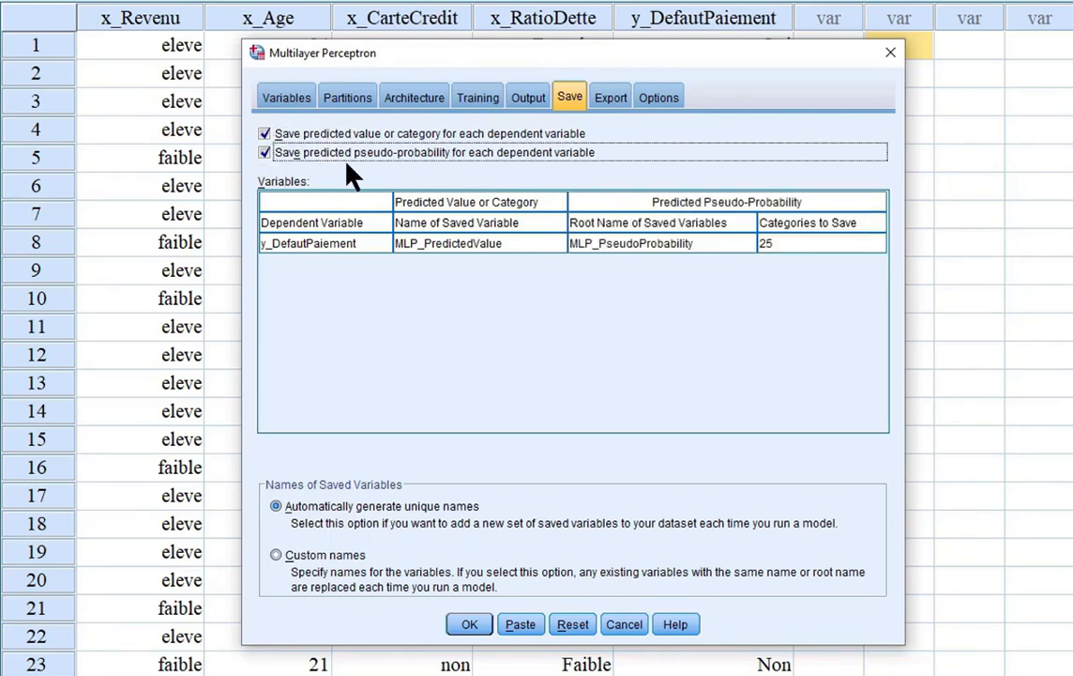
{"action": "left_click", "coordinate": [266, 153]}
{"action": "left_click", "coordinate": [612, 100]}
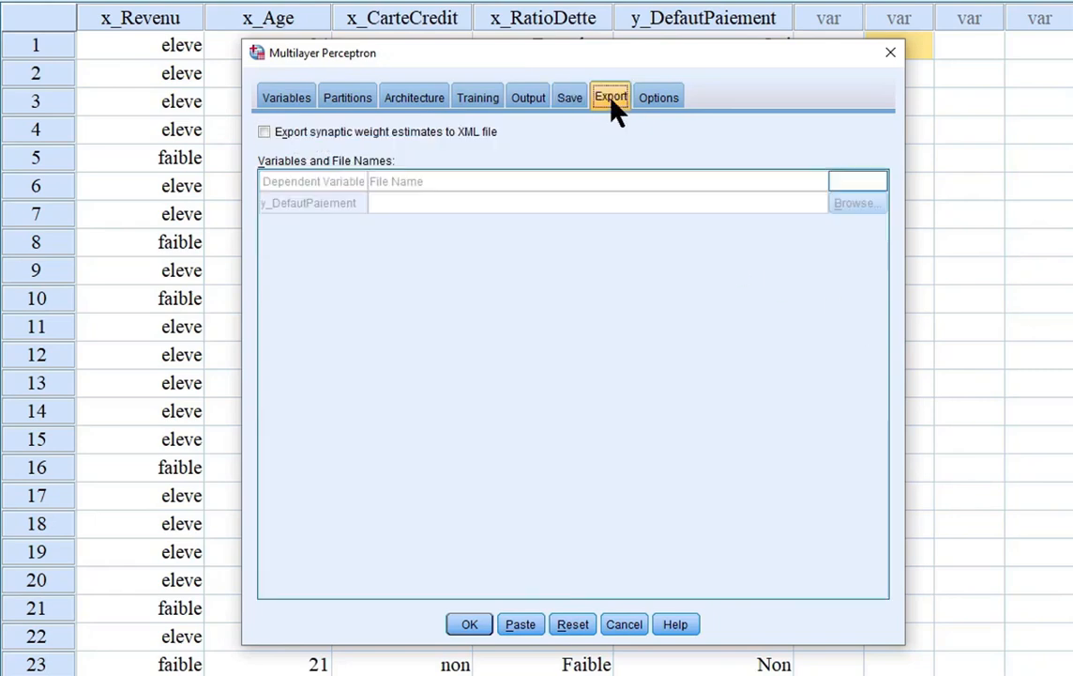
{"action": "left_click", "coordinate": [662, 97]}
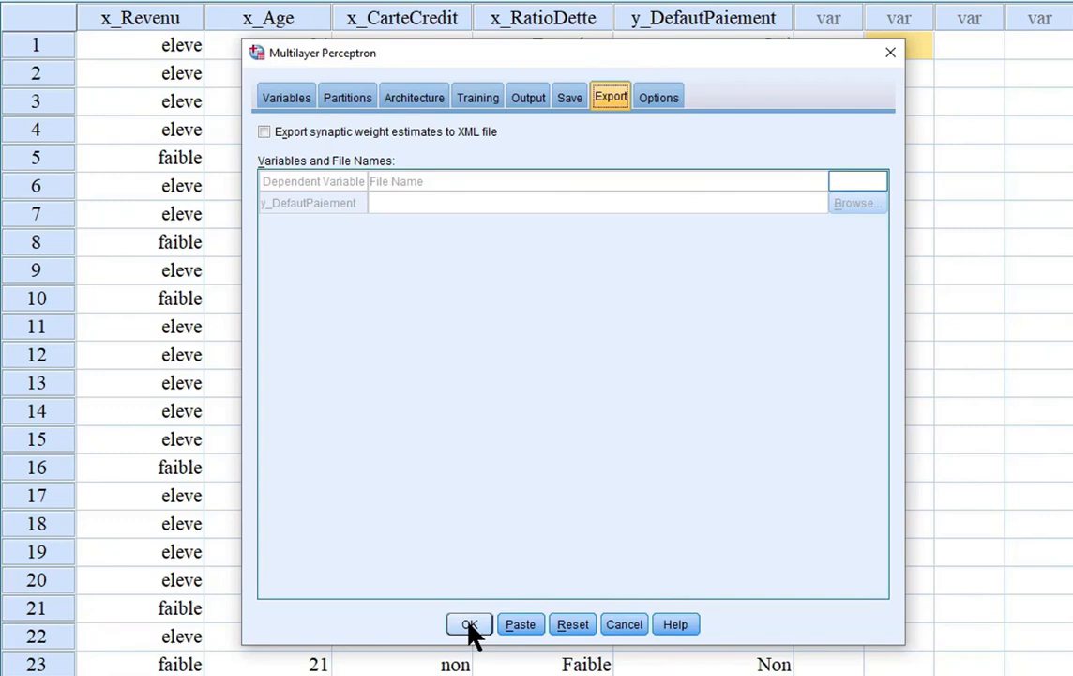
{"action": "left_click", "coordinate": [470, 627]}
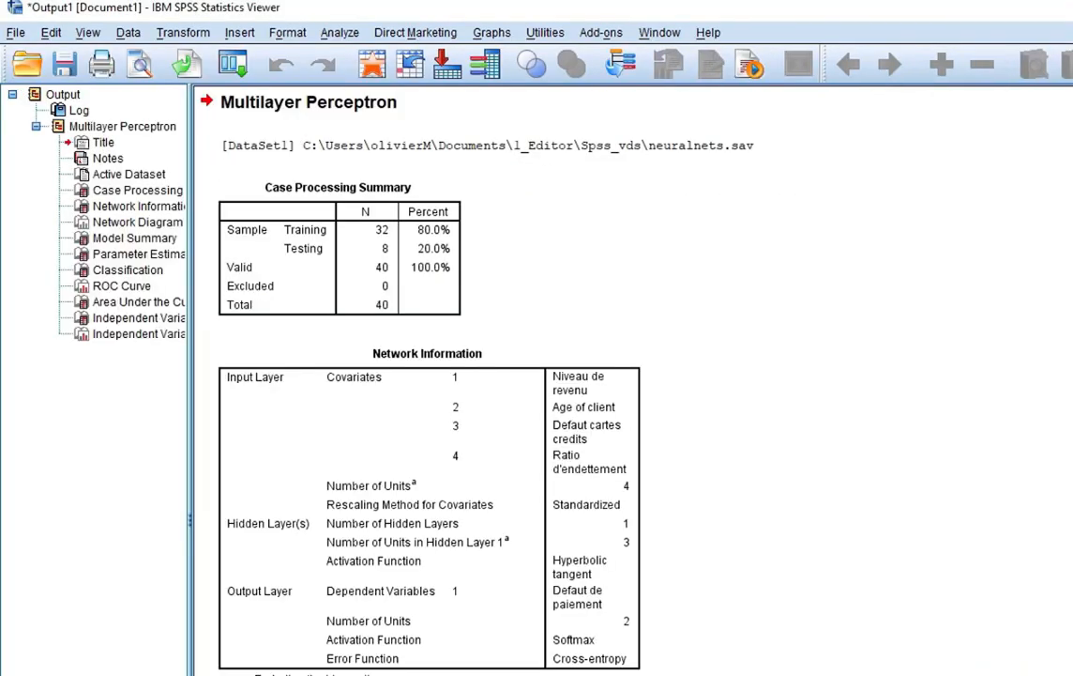
Examine the network information and diagram in the output, and compare the saved predictions with y_DefautPaiement in the Data Editor.
{"action": "scroll", "coordinate": [629, 376], "scroll_direction": "down", "scroll_amount": 5}
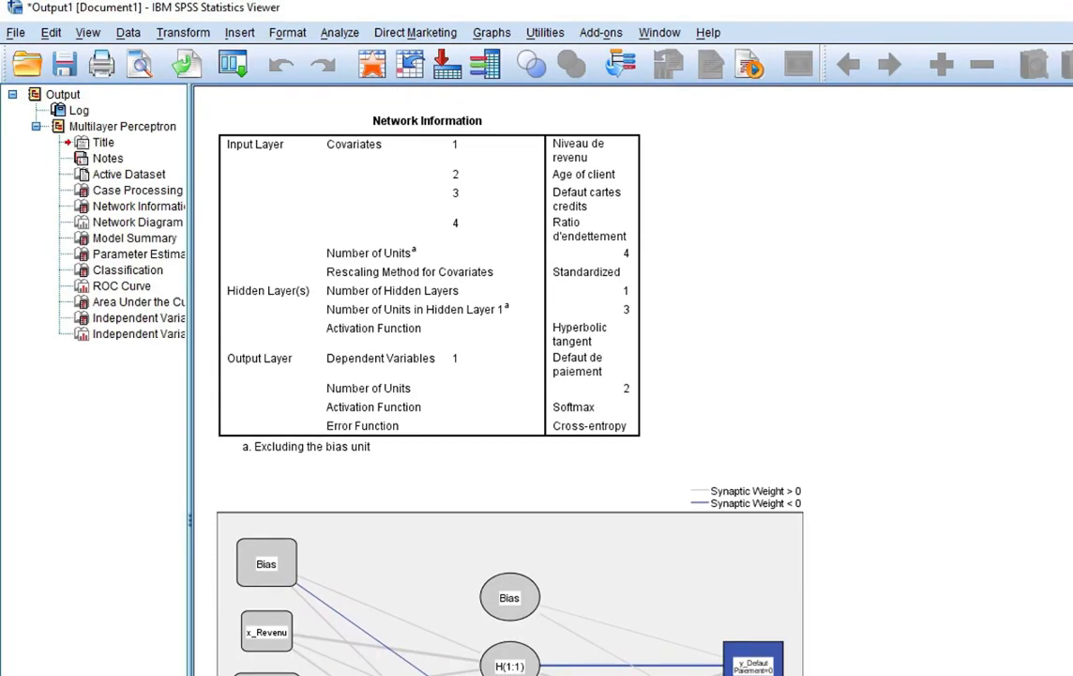
{"action": "scroll", "coordinate": [460, 375], "scroll_direction": "down", "scroll_amount": 3}
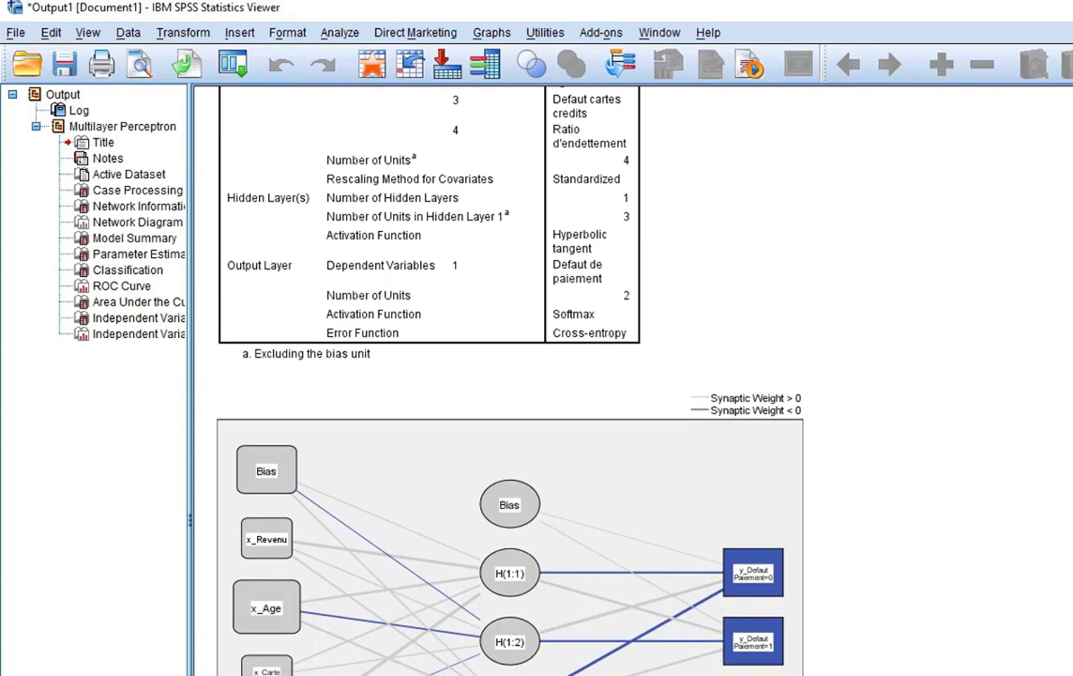
{"action": "scroll", "coordinate": [460, 376], "scroll_direction": "down", "scroll_amount": 7}
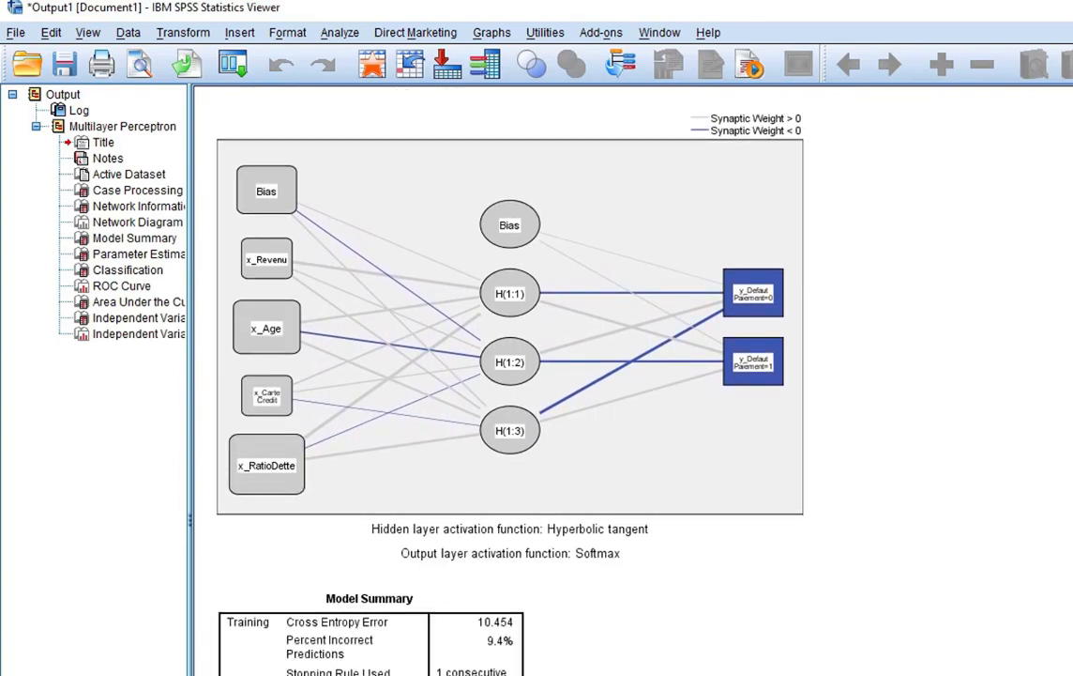
{"action": "scroll", "coordinate": [629, 375], "scroll_direction": "down", "scroll_amount": 8}
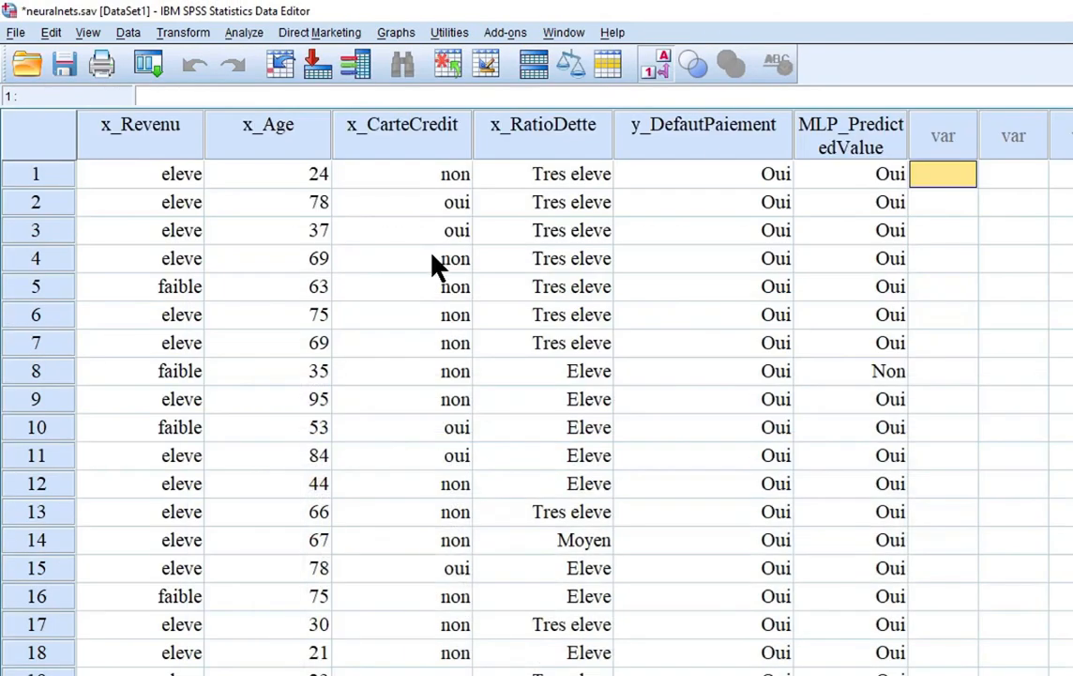
{"action": "scroll", "coordinate": [432, 254], "scroll_direction": "down", "scroll_amount": 6}
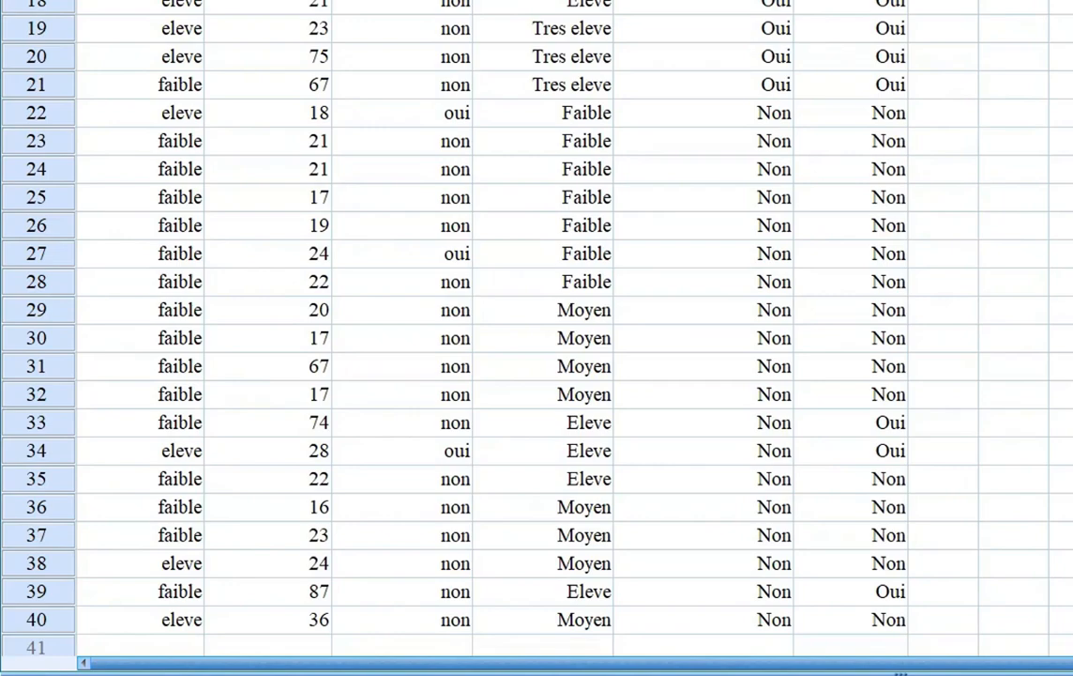
Examine the network information table, the network diagram with its synaptic weights, and the model summary in the output.
{"action": "left_click", "coordinate": [51, 575]}
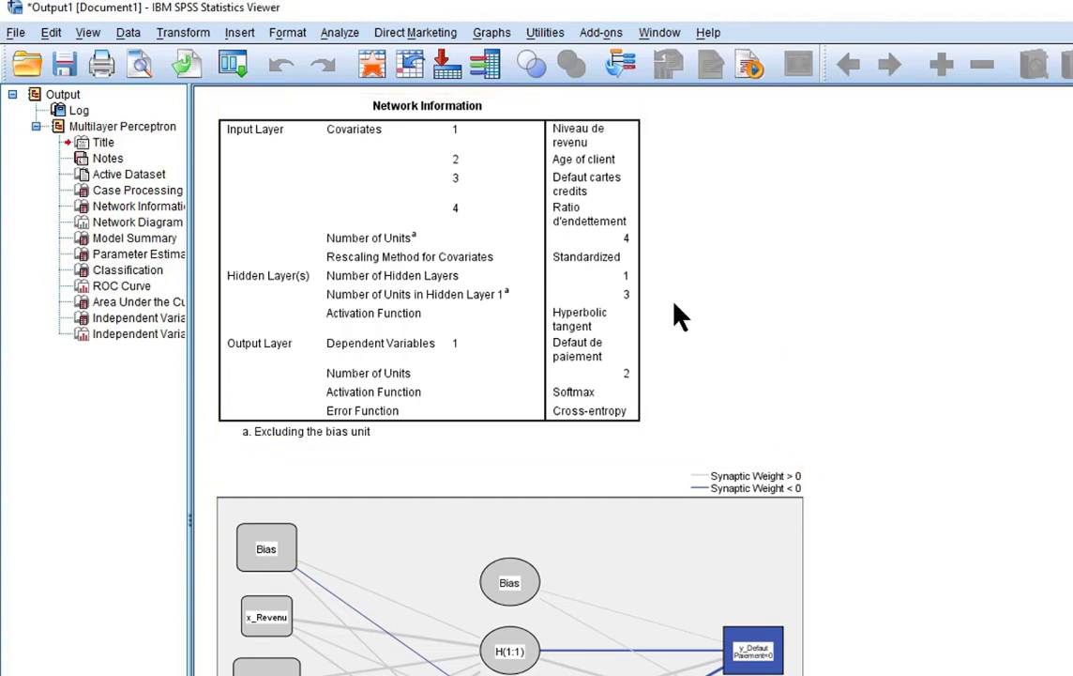
{"action": "left_click", "coordinate": [1028, 420]}
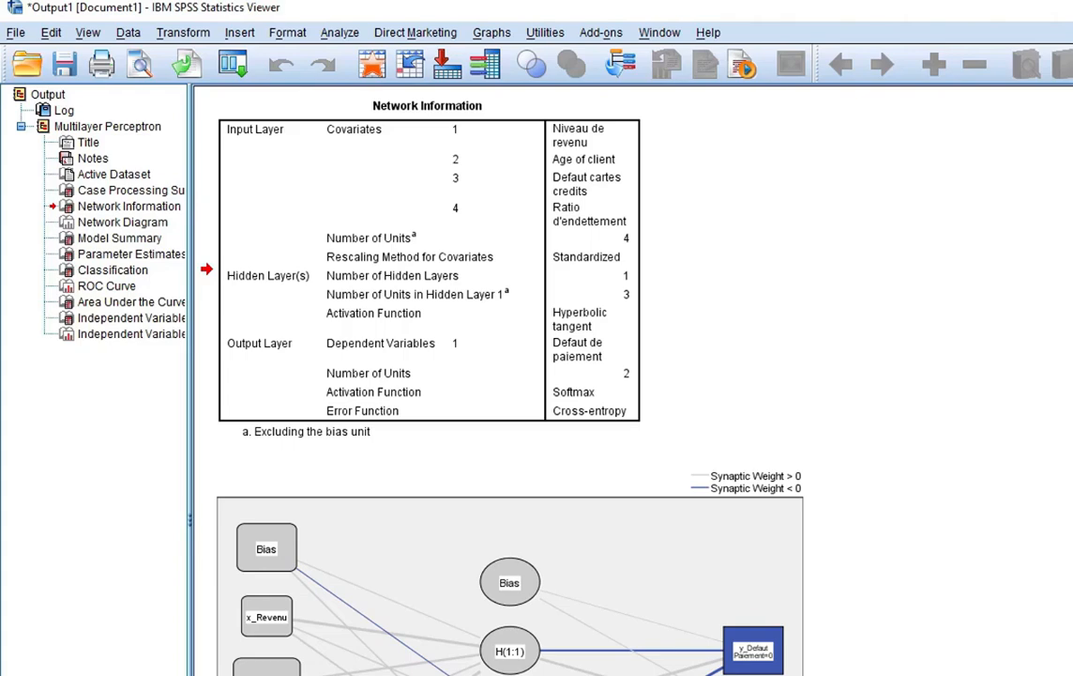
{"action": "scroll", "coordinate": [932, 601], "scroll_direction": "down", "scroll_amount": 8}
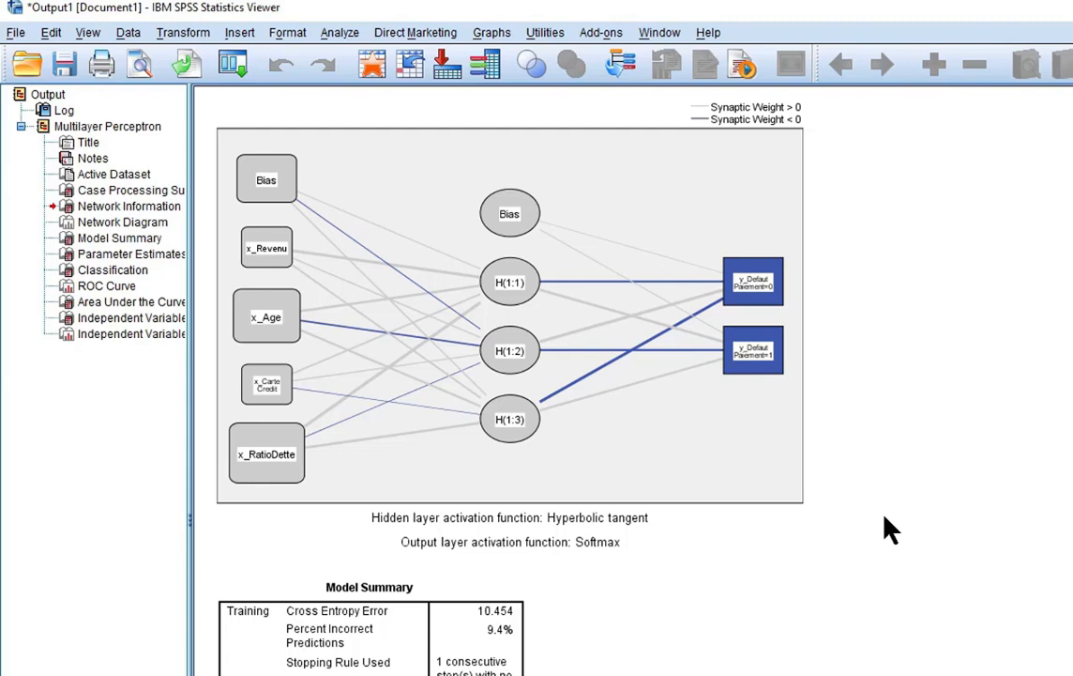
{"action": "left_click", "coordinate": [605, 372]}
{"action": "scroll", "coordinate": [498, 376], "scroll_direction": "down", "scroll_amount": 5}
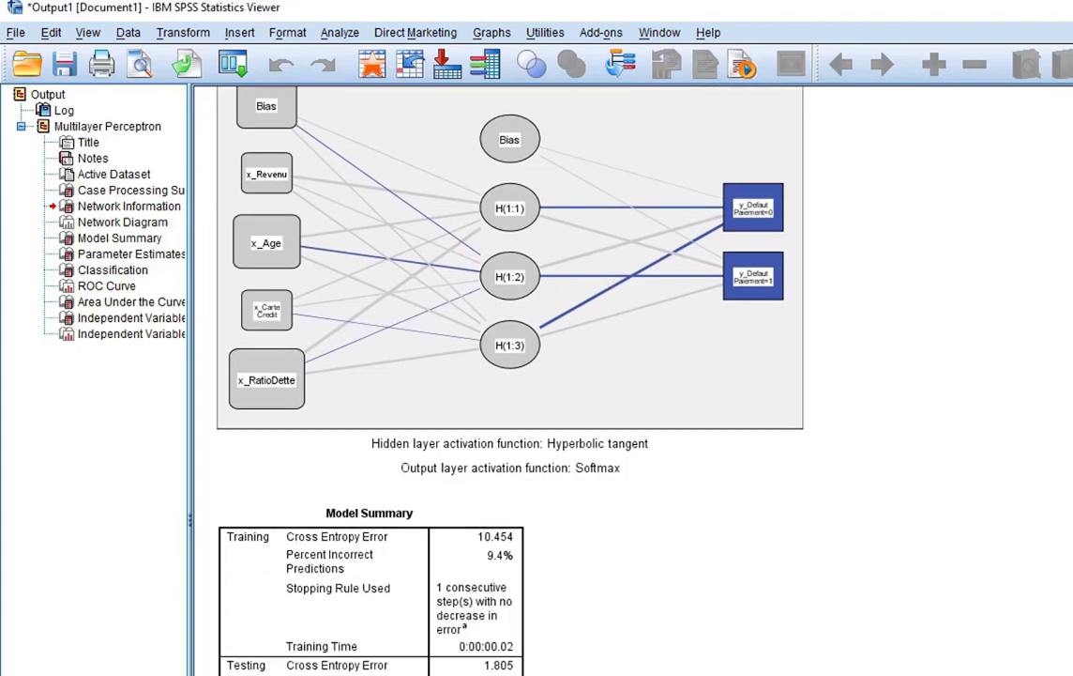
{"action": "scroll", "coordinate": [498, 375], "scroll_direction": "down", "scroll_amount": 3}
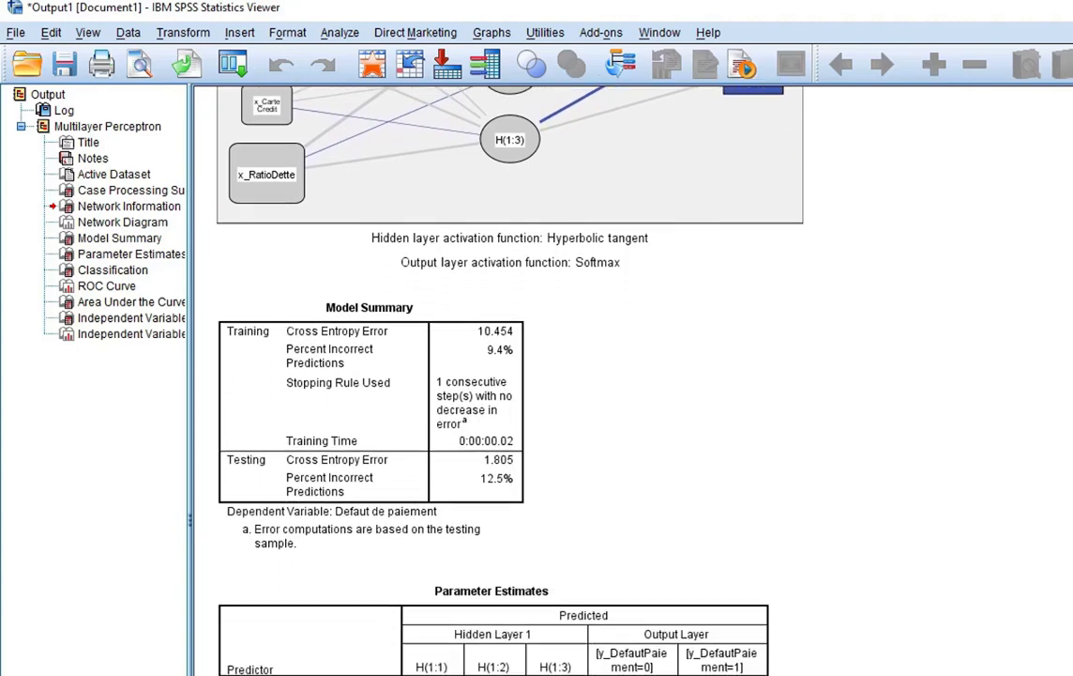
{"action": "scroll", "coordinate": [934, 556], "scroll_direction": "down", "scroll_amount": 1}
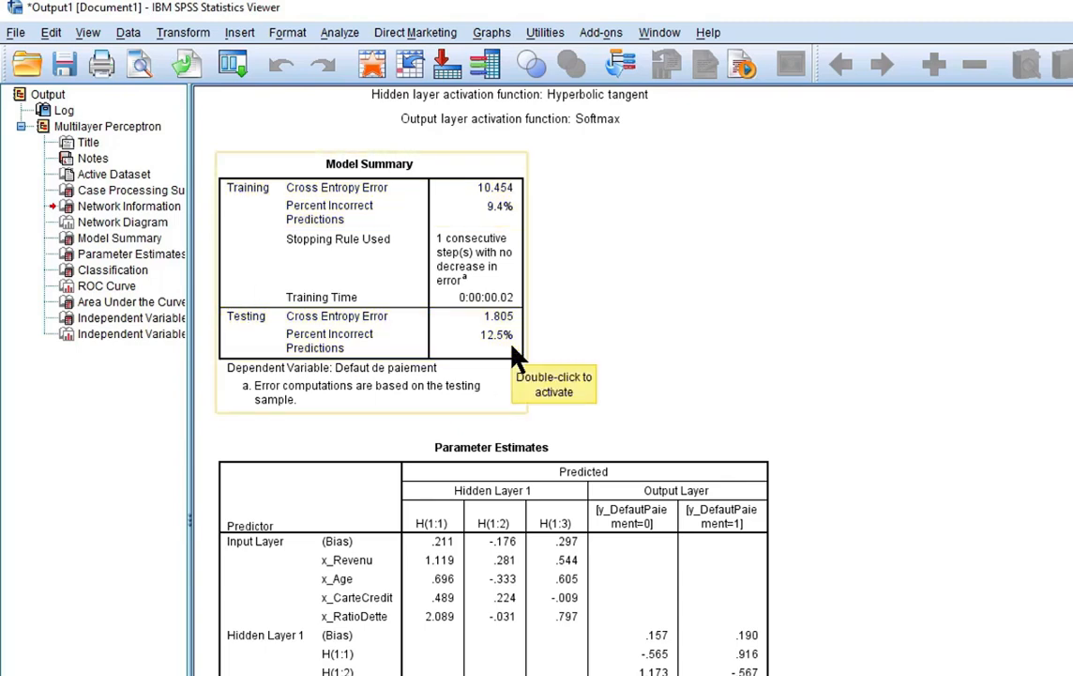
{"action": "scroll", "coordinate": [517, 356], "scroll_direction": "up", "scroll_amount": 10}
{"action": "scroll", "coordinate": [647, 586], "scroll_direction": "up", "scroll_amount": 6}
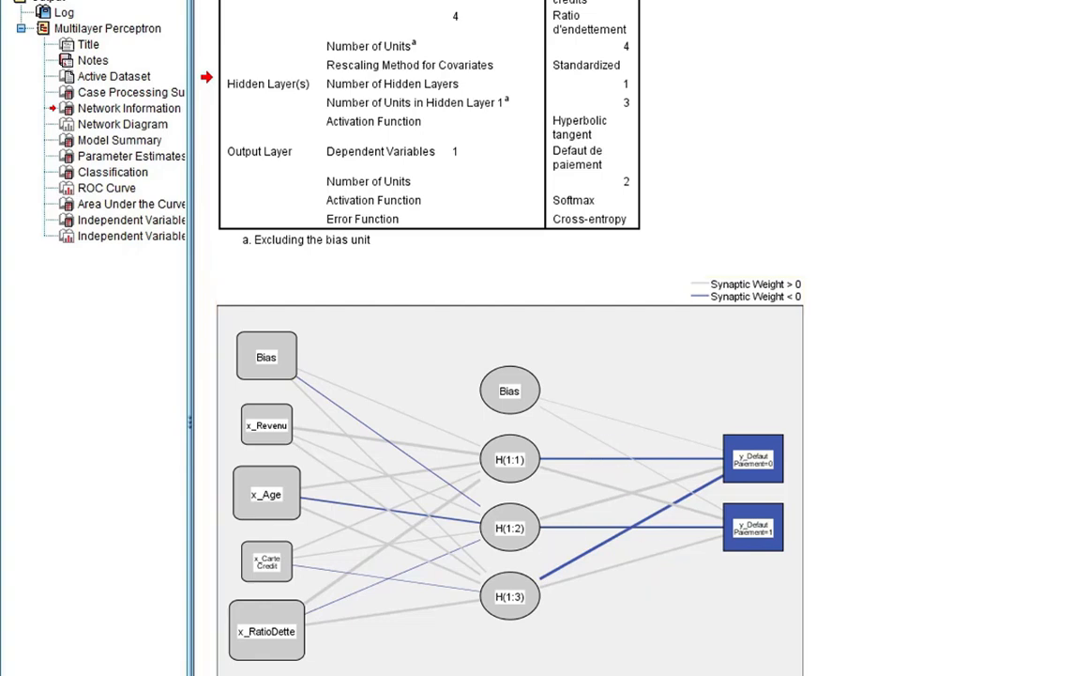
{"action": "scroll", "coordinate": [629, 376], "scroll_direction": "down", "scroll_amount": 10}
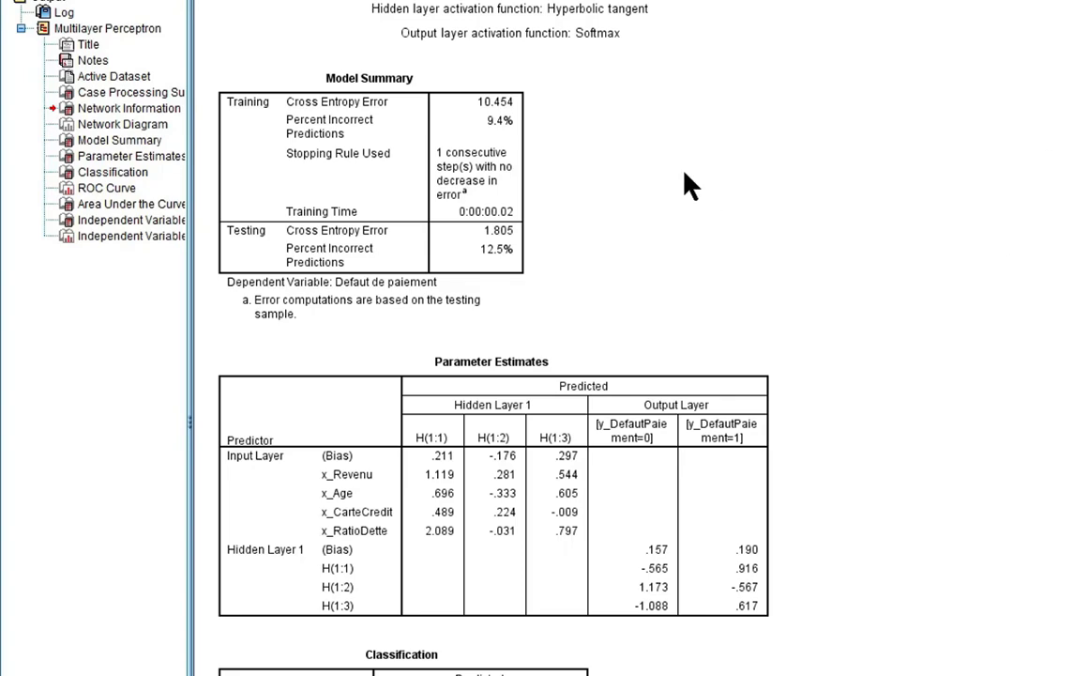
Examine the parameter estimates, the training and testing classification table, the ROC curve and the area under the curve.
{"action": "scroll", "coordinate": [679, 179], "scroll_direction": "down", "scroll_amount": 5}
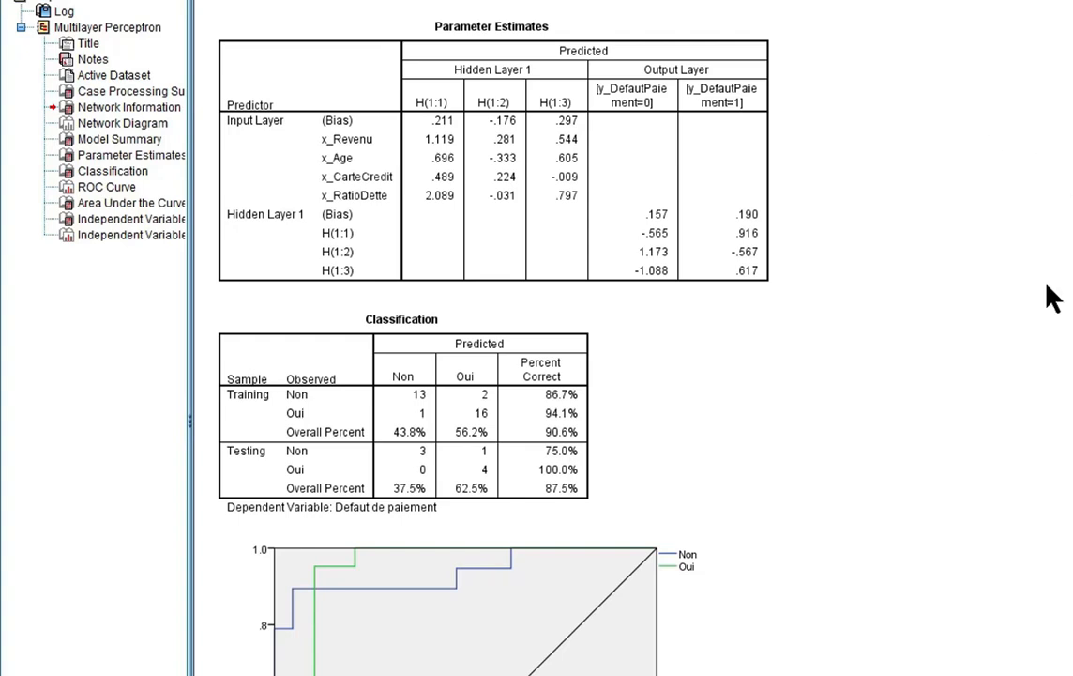
{"action": "left_click", "coordinate": [542, 105]}
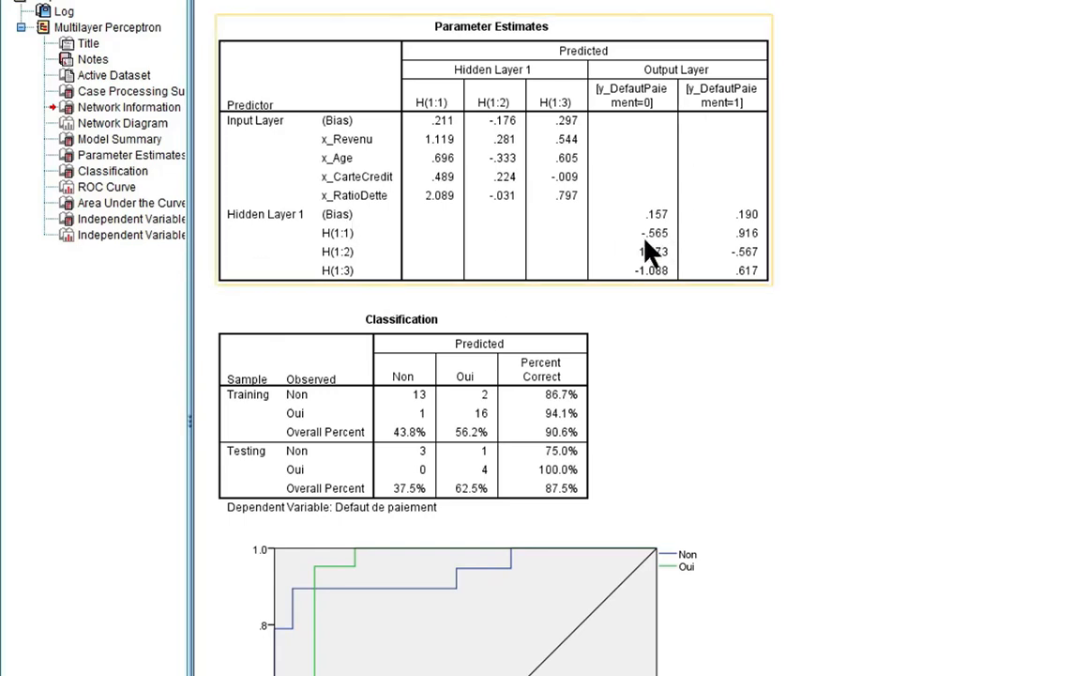
{"action": "left_click", "coordinate": [938, 390]}
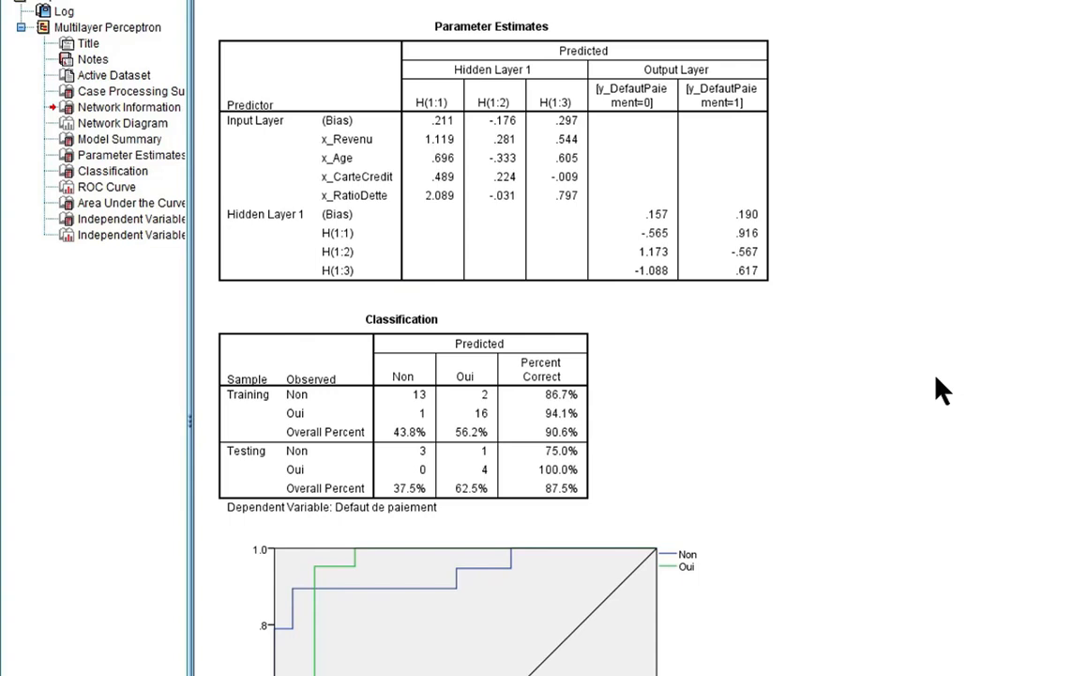
{"action": "scroll", "coordinate": [937, 379], "scroll_direction": "down", "scroll_amount": 5}
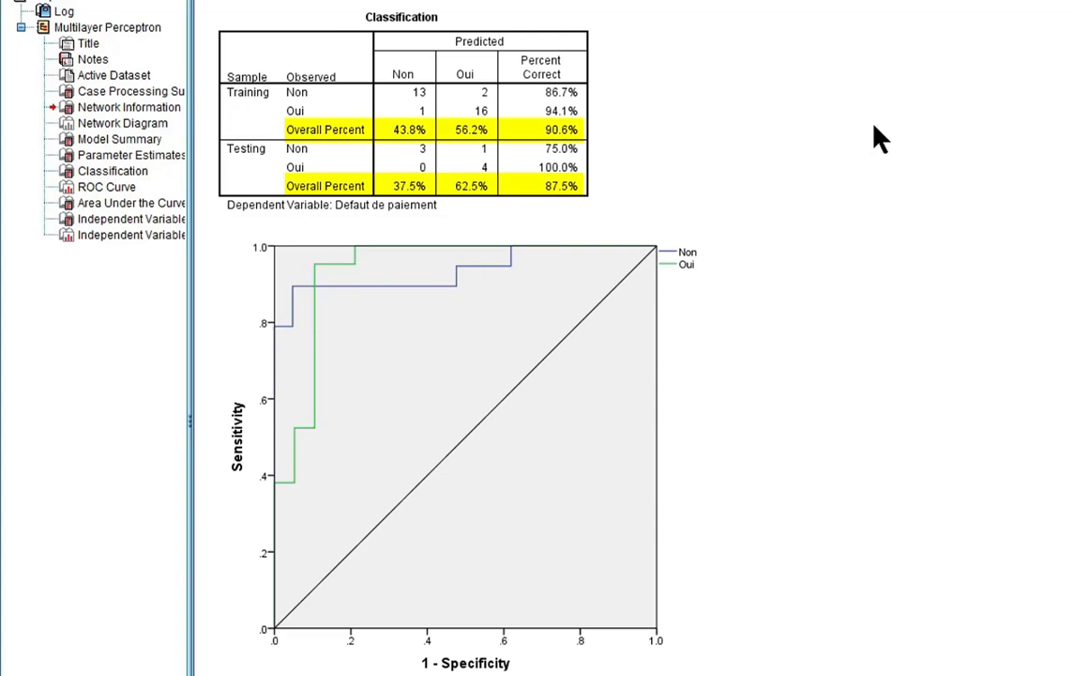
{"action": "left_click", "coordinate": [351, 206]}
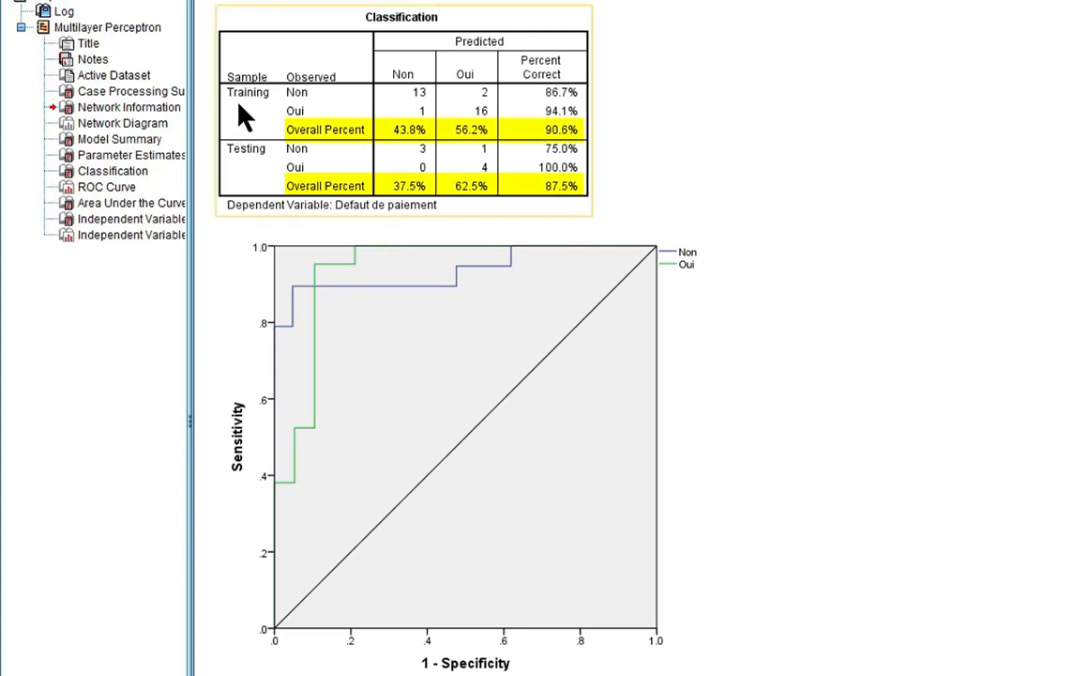
{"action": "left_click", "coordinate": [932, 139]}
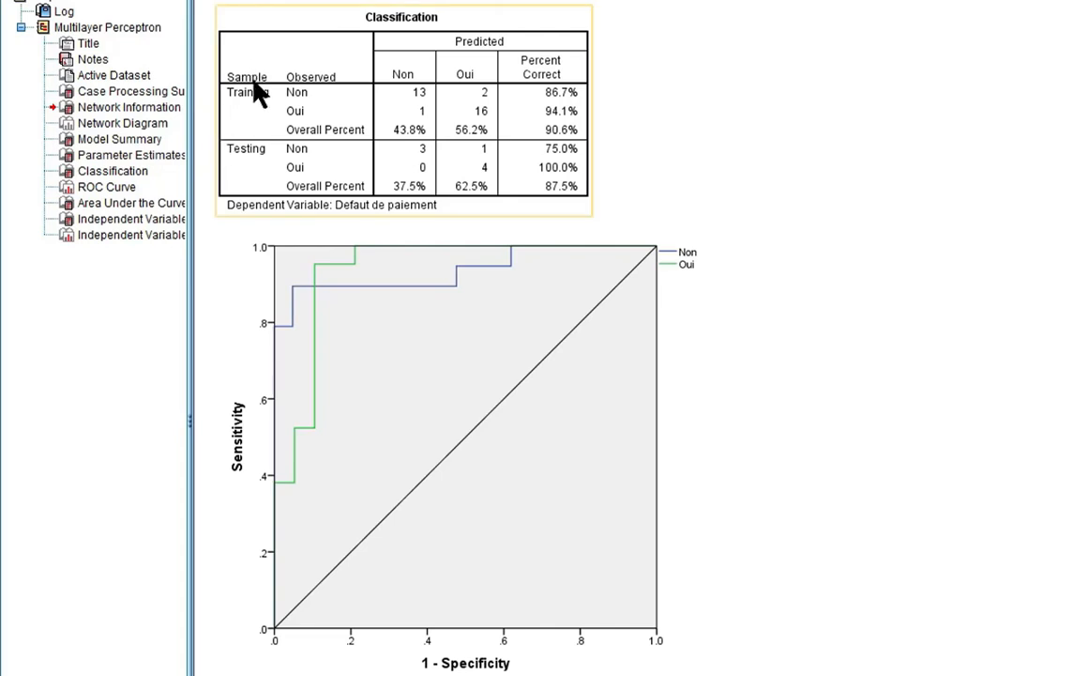
{"action": "scroll", "coordinate": [994, 150], "scroll_direction": "down", "scroll_amount": 5}
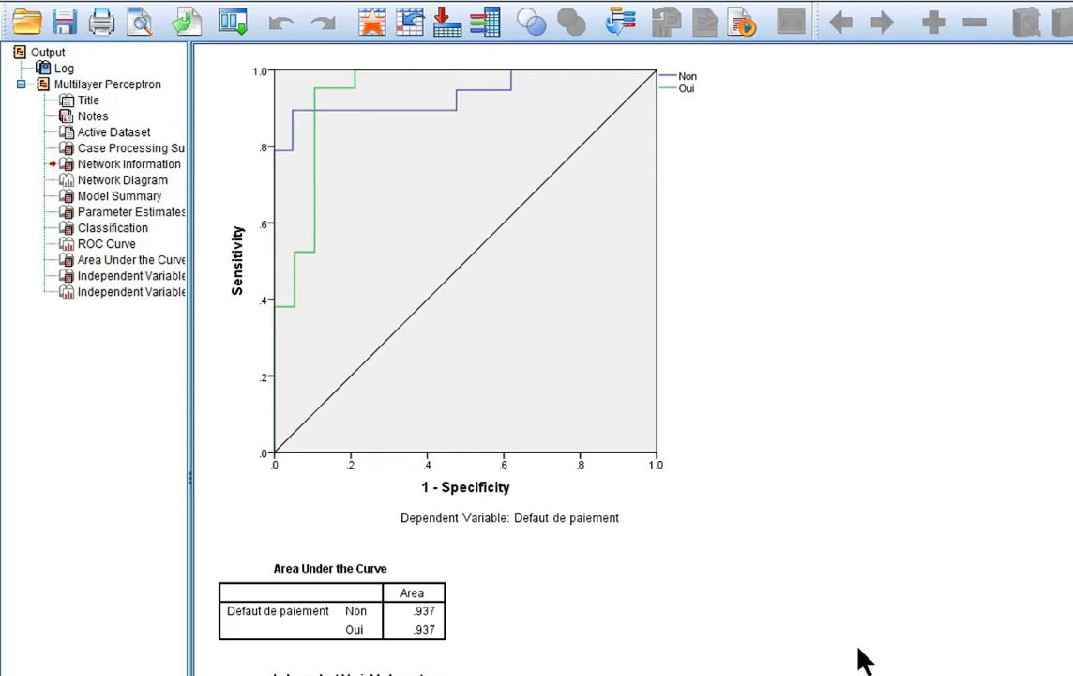
{"action": "scroll", "coordinate": [645, 336], "scroll_direction": "down", "scroll_amount": 5}
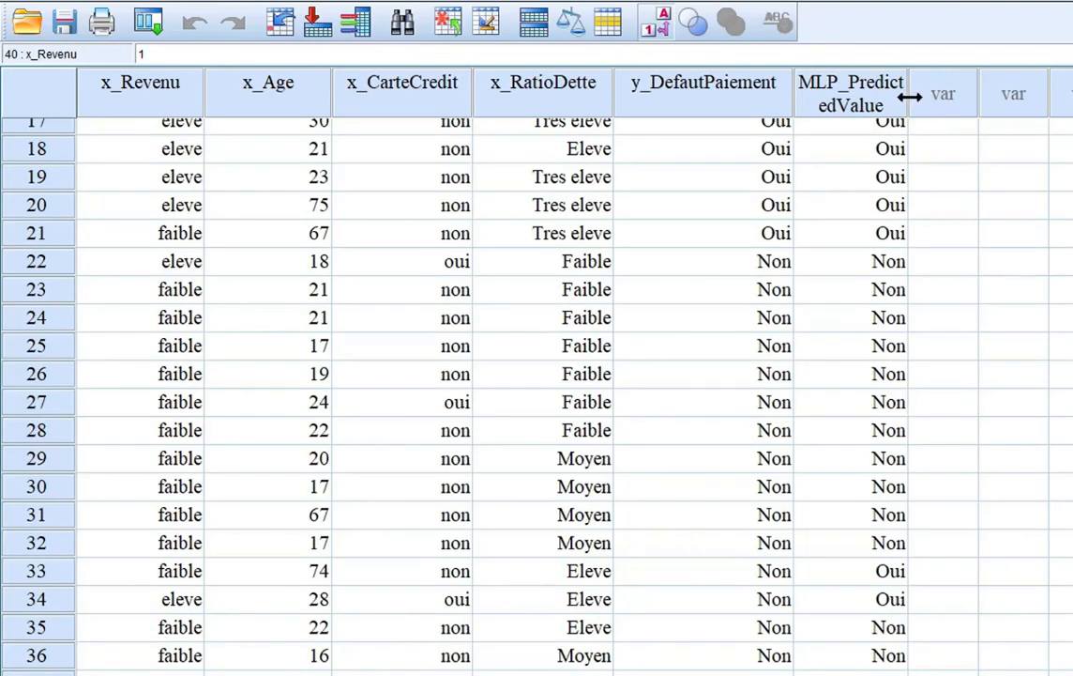
Widen the MLP_PredictedValue column in the Data Editor and compare its values with y_DefautPaiement, checking cases 8, 1 and 2.
{"action": "left_click_drag", "start_coordinate": [909, 95], "coordinate": [998, 120]}
{"action": "scroll", "coordinate": [535, 375], "scroll_direction": "up", "scroll_amount": 4}
{"action": "scroll", "coordinate": [535, 375], "scroll_direction": "up", "scroll_amount": 2}
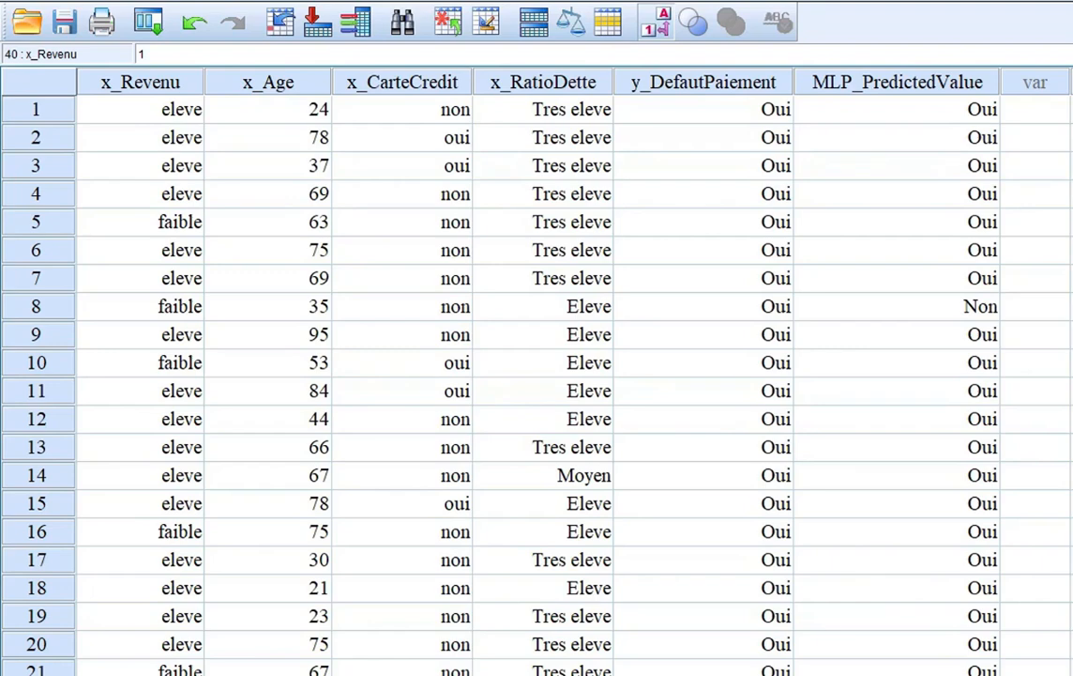
{"action": "left_click", "coordinate": [33, 309]}
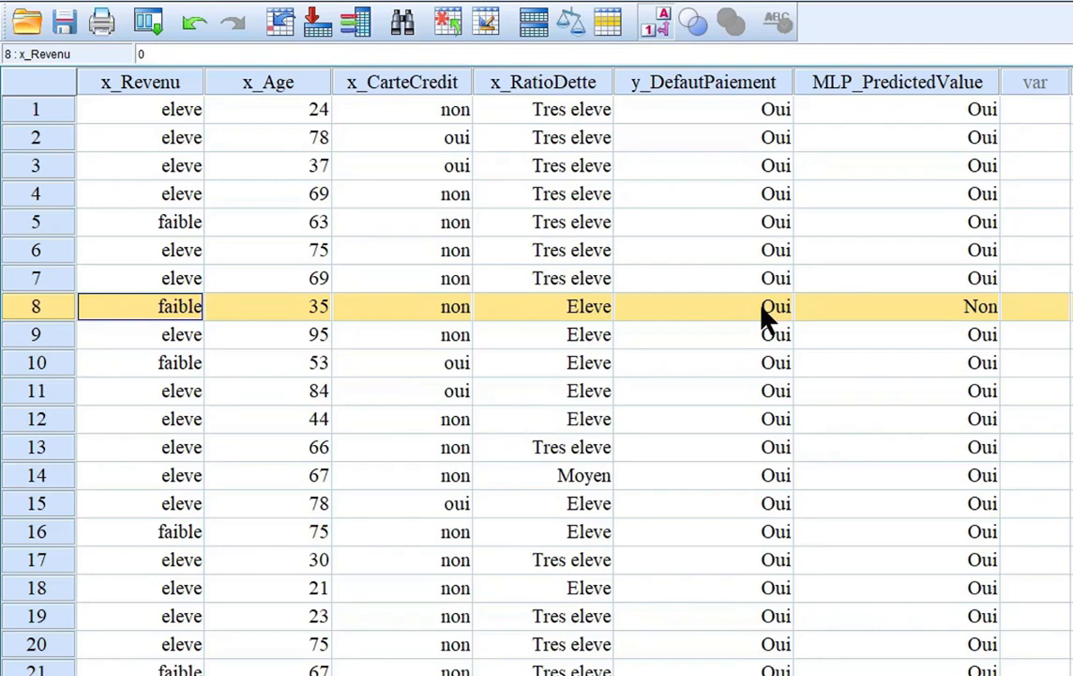
{"action": "left_click", "coordinate": [983, 111]}
{"action": "left_click", "coordinate": [775, 111]}
{"action": "left_click", "coordinate": [915, 150]}
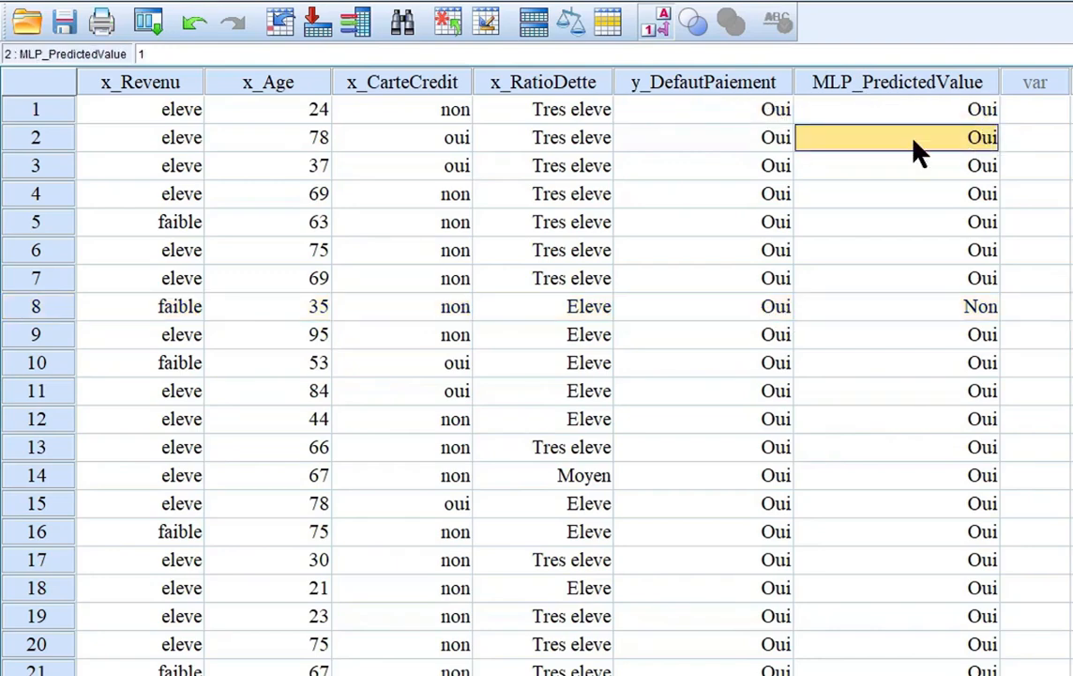
{"action": "left_click", "coordinate": [762, 137]}
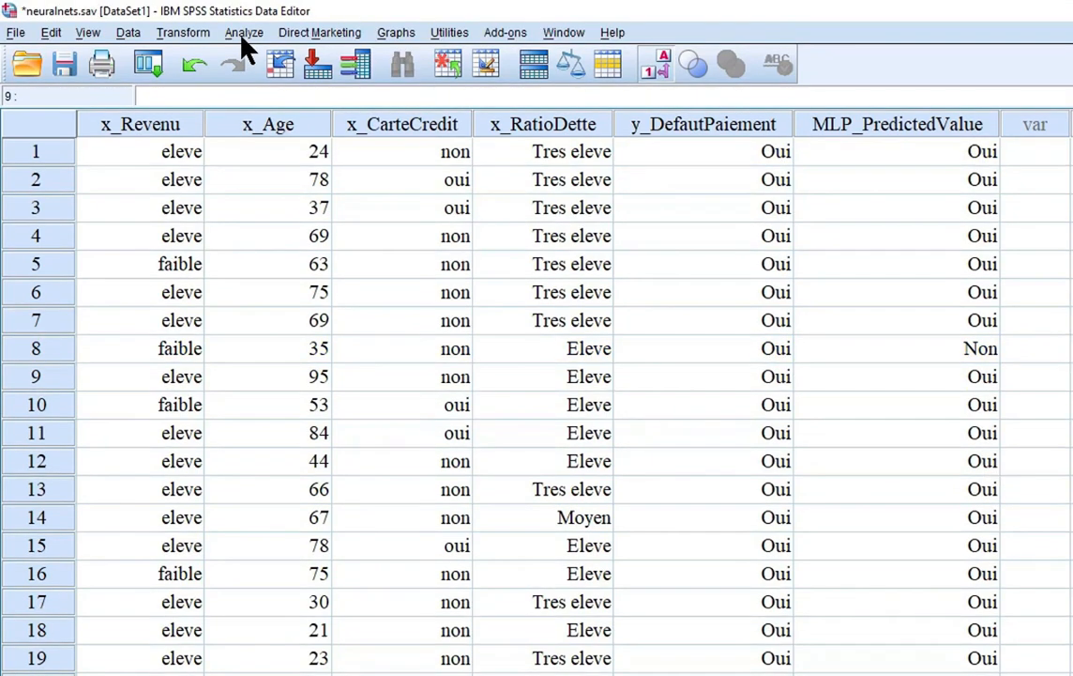
Reopen the Multilayer Perceptron setup and remove x_Revenu and x_CarteCredit from the covariates.
{"action": "left_click", "coordinate": [242, 33]}
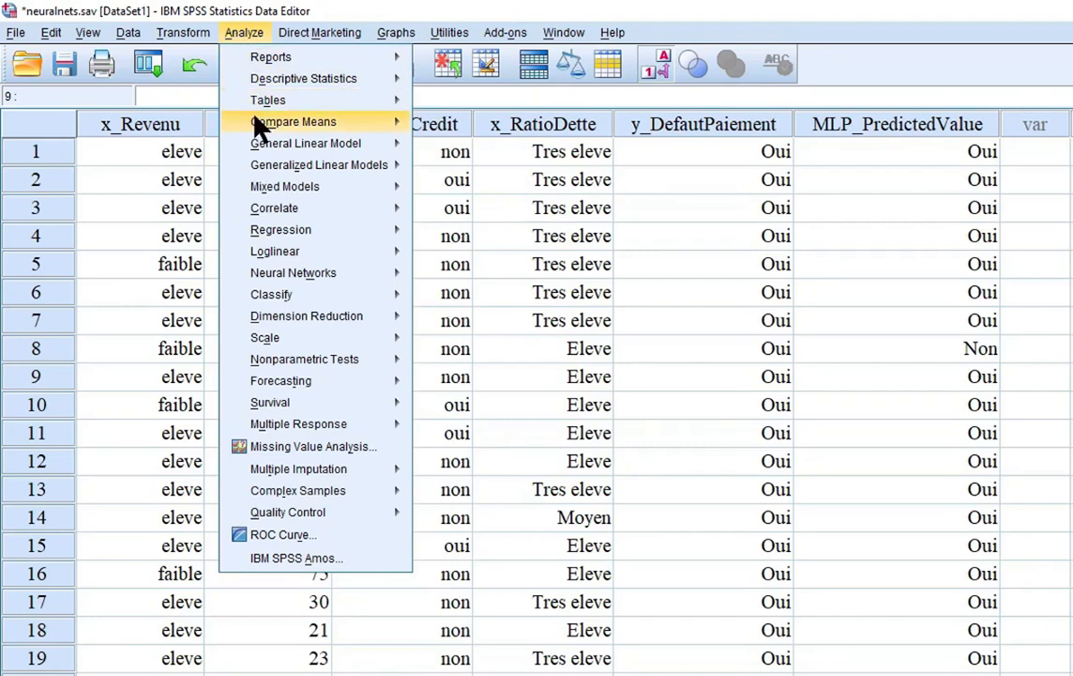
{"action": "mouse_move", "coordinate": [342, 281]}
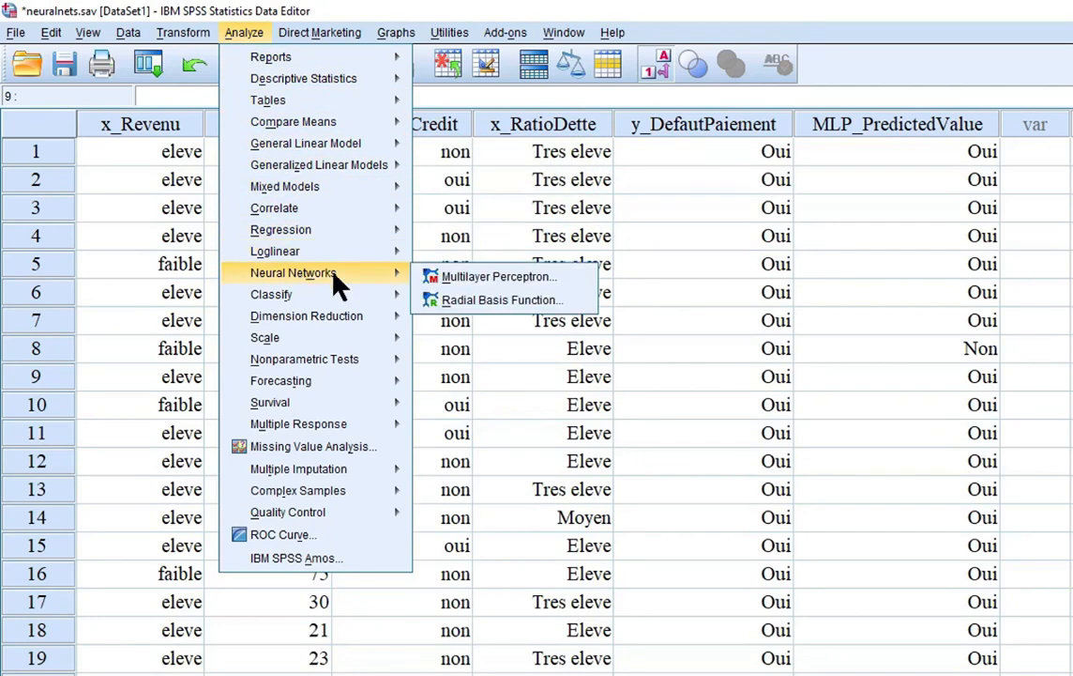
{"action": "left_click", "coordinate": [459, 279]}
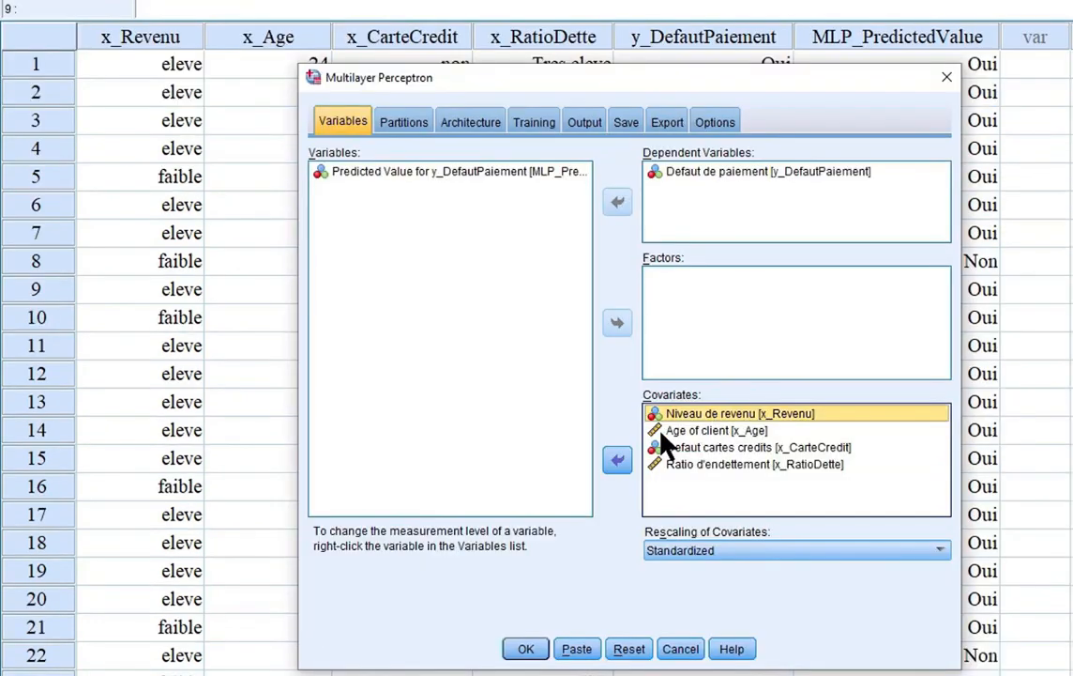
{"action": "left_click", "coordinate": [618, 459]}
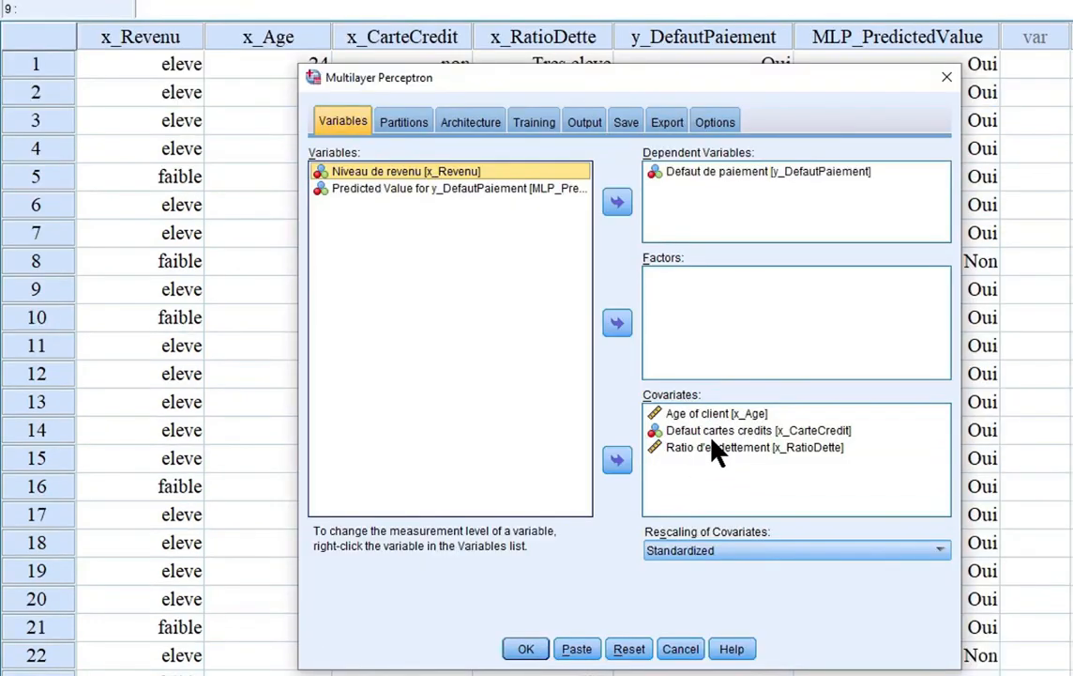
{"action": "left_click", "coordinate": [705, 430]}
{"action": "left_click", "coordinate": [618, 460]}
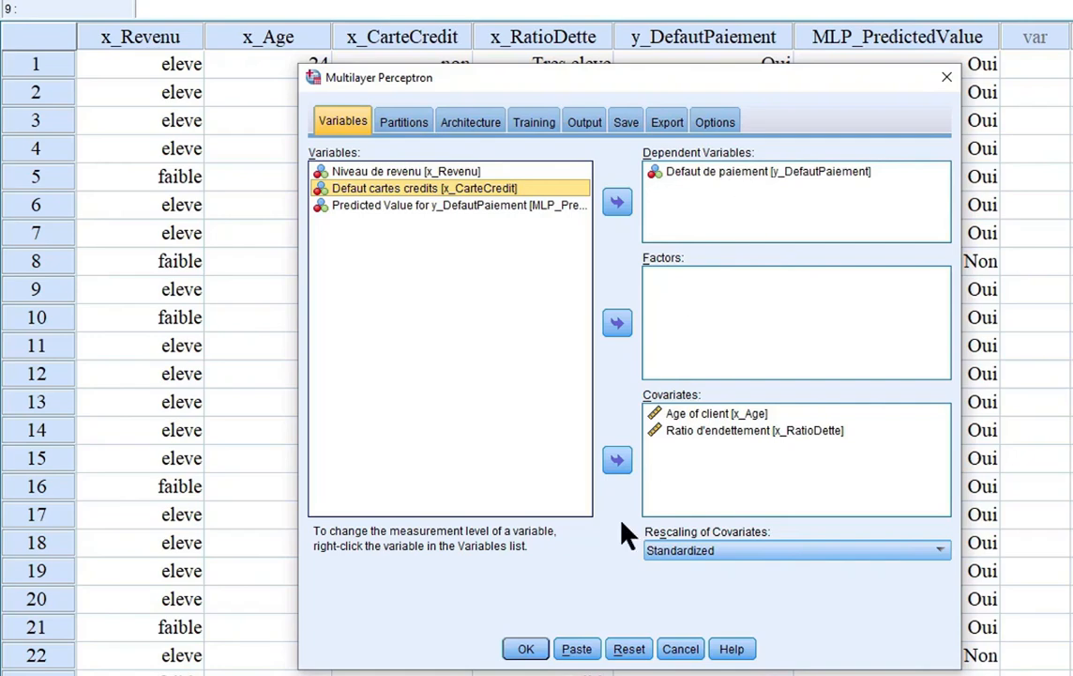
Review the partition, architecture, training and save settings, and run the analysis with x_Age and x_RatioDette as covariates.
{"action": "left_click", "coordinate": [405, 123]}
{"action": "left_click", "coordinate": [472, 130]}
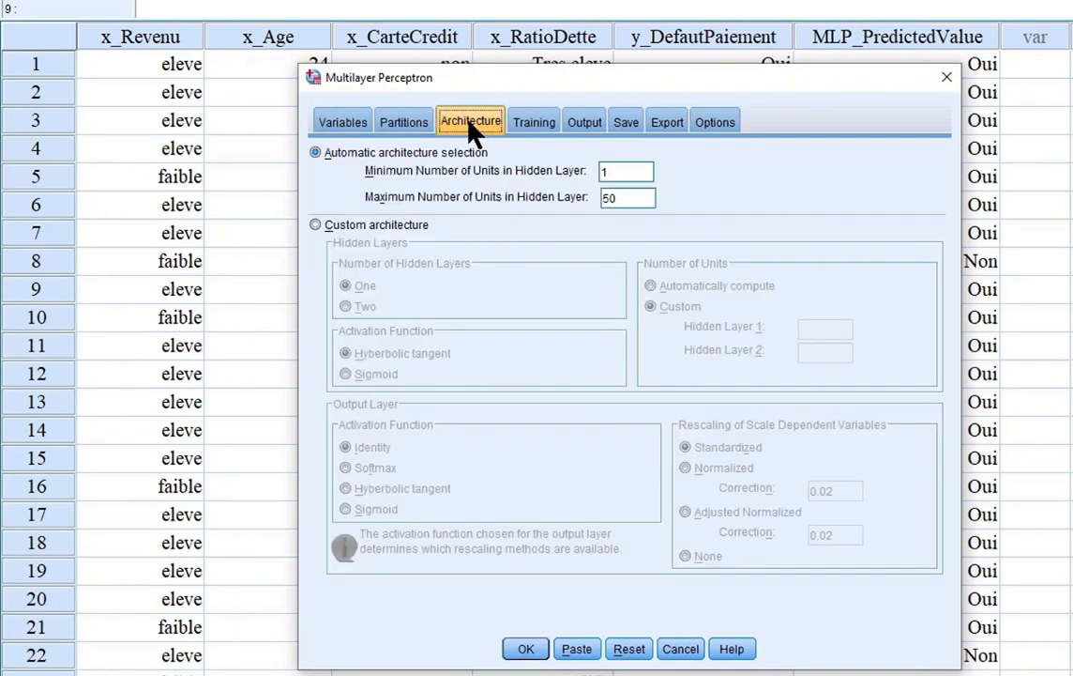
{"action": "left_click", "coordinate": [534, 124]}
{"action": "left_click", "coordinate": [626, 123]}
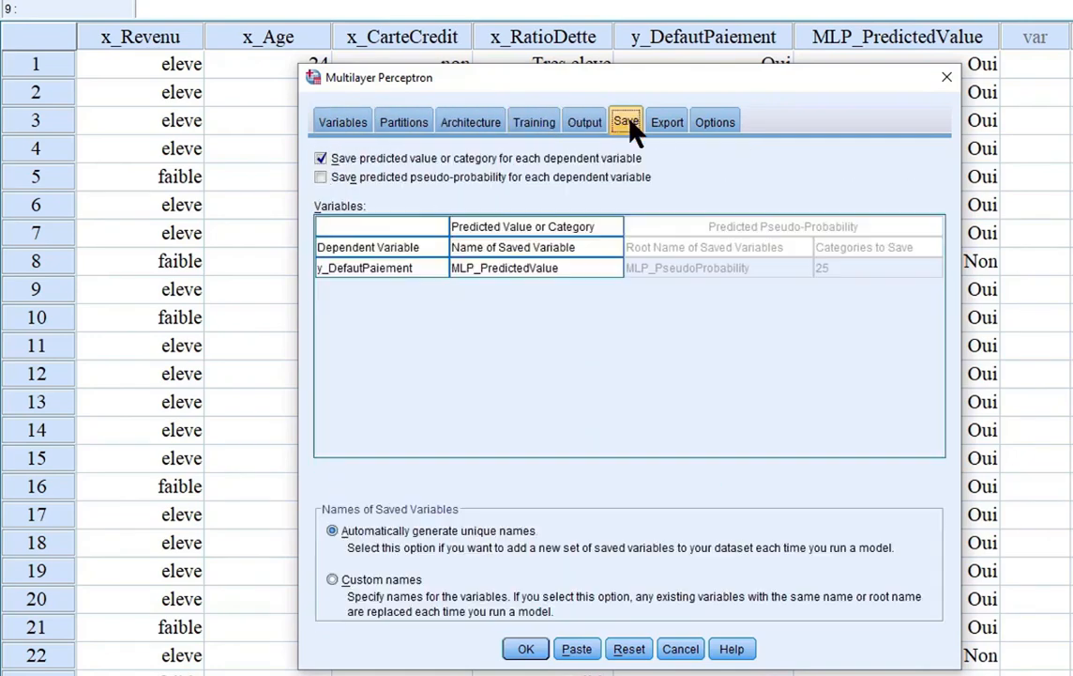
{"action": "left_click", "coordinate": [343, 122]}
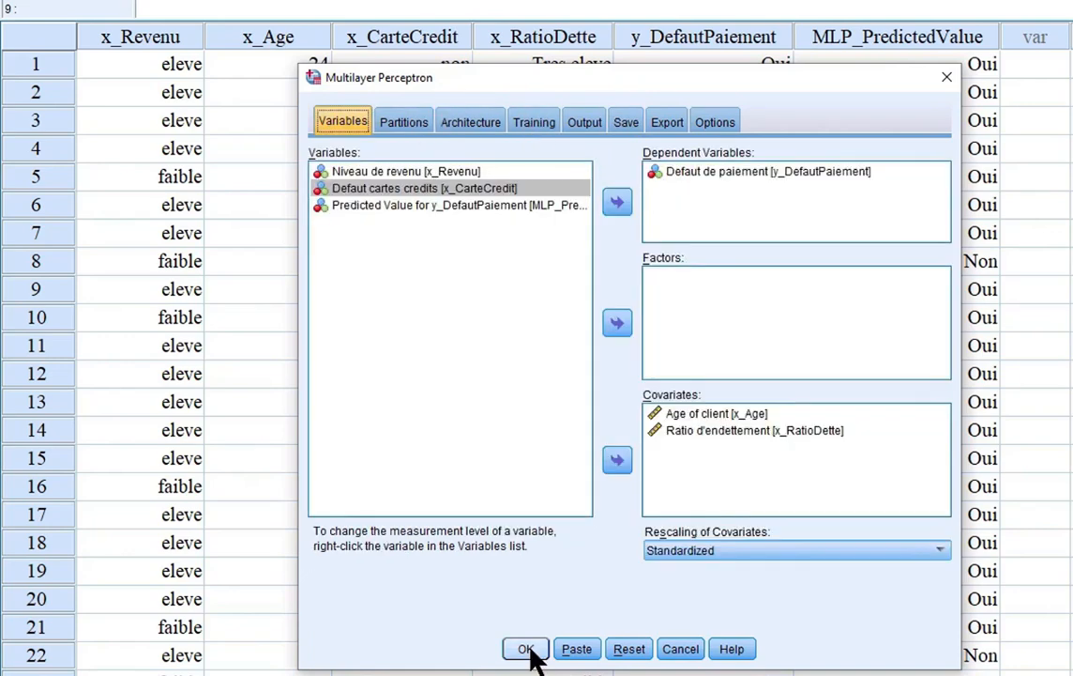
{"action": "left_click", "coordinate": [525, 649]}
Examine the second model's network diagram, model summary, parameter estimates, classification table, ROC curve and area under the curve.
{"action": "scroll", "coordinate": [816, 394], "scroll_direction": "down", "scroll_amount": 10}
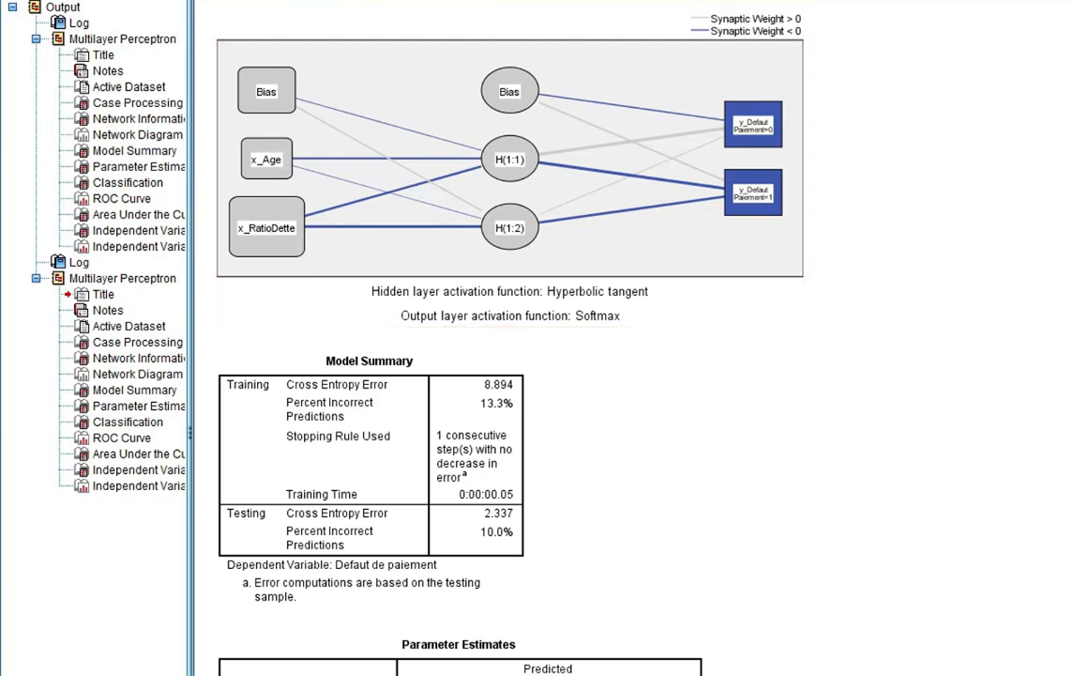
{"action": "scroll", "coordinate": [549, 115], "scroll_direction": "down", "scroll_amount": 3}
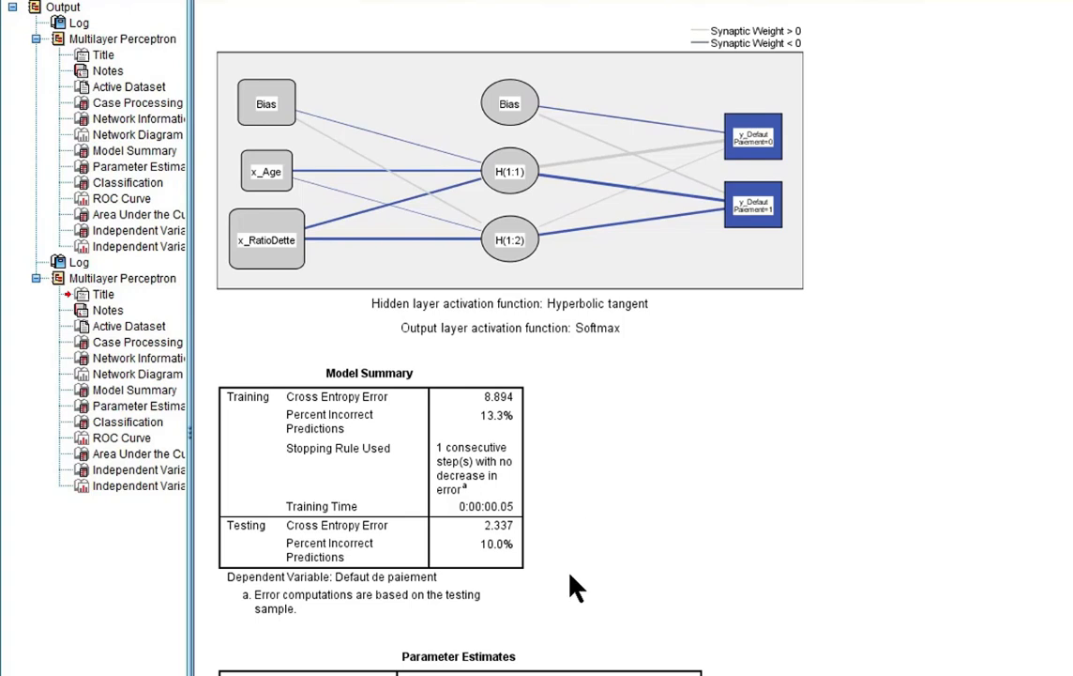
{"action": "scroll", "coordinate": [574, 583], "scroll_direction": "down", "scroll_amount": 7}
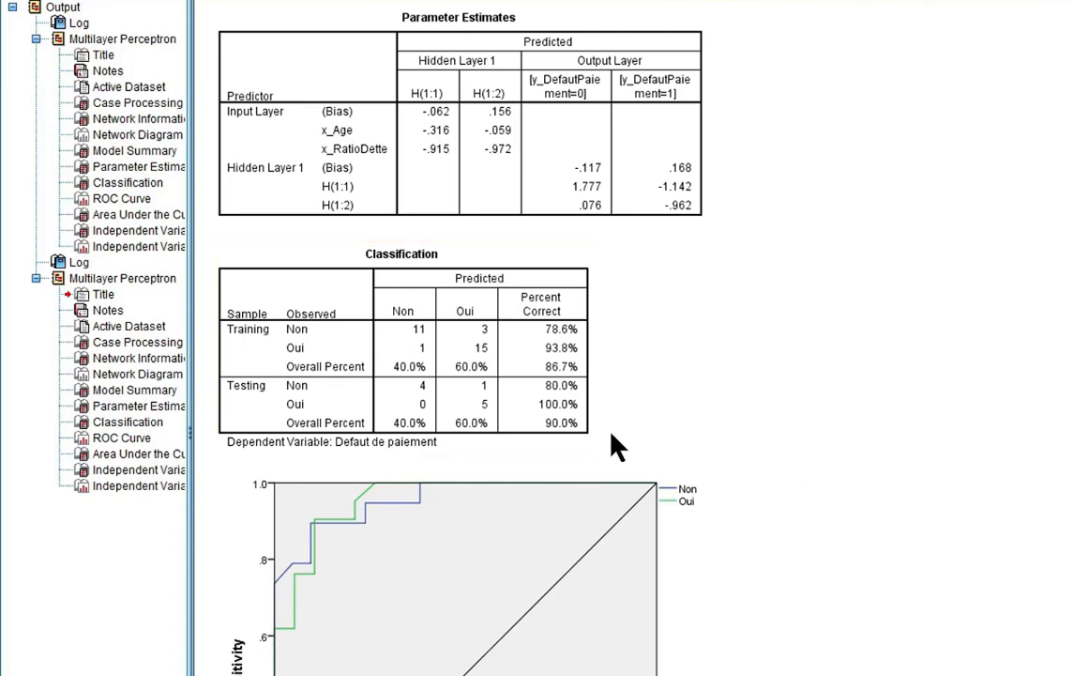
{"action": "scroll", "coordinate": [574, 356], "scroll_direction": "up", "scroll_amount": 8}
{"action": "scroll", "coordinate": [575, 356], "scroll_direction": "down", "scroll_amount": 9}
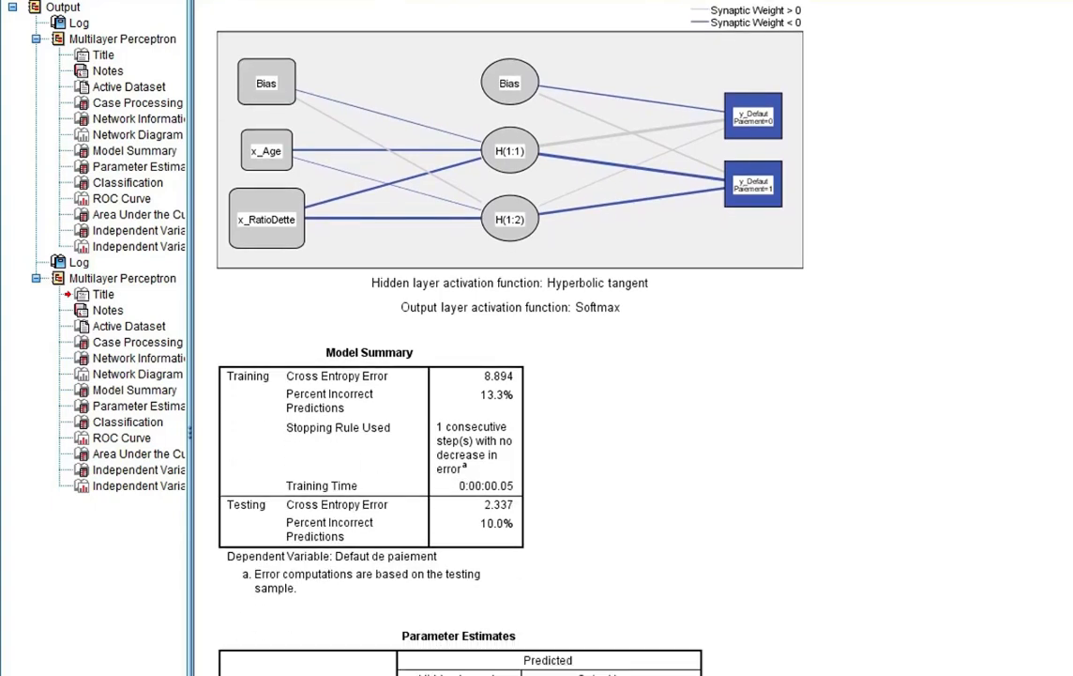
{"action": "scroll", "coordinate": [441, 357], "scroll_direction": "down", "scroll_amount": 2}
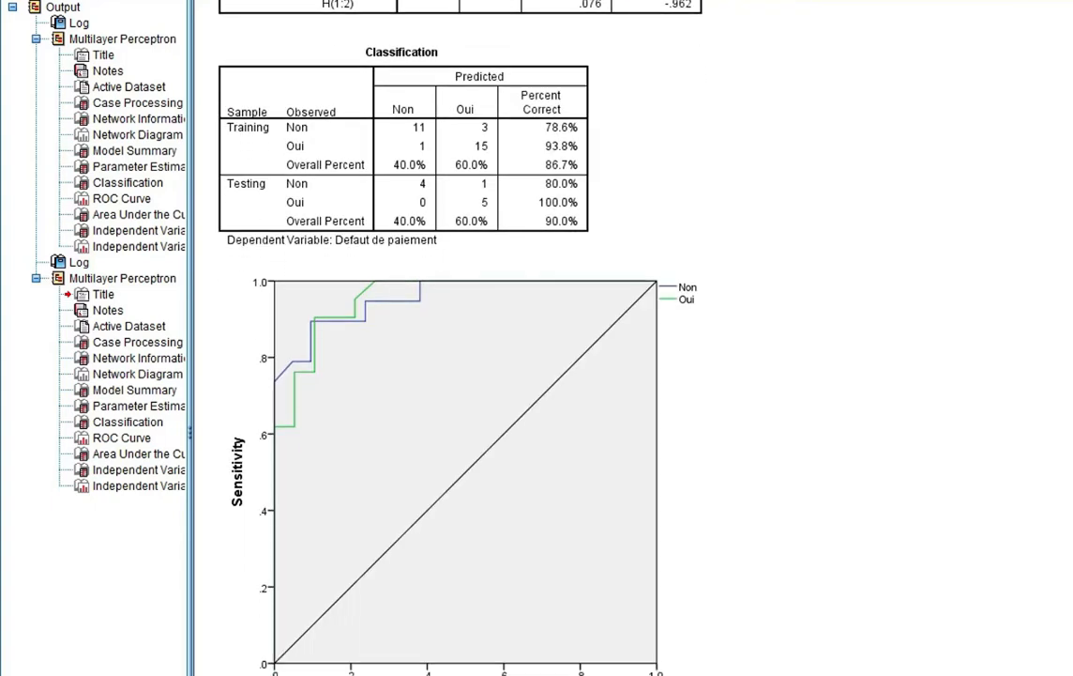
{"action": "scroll", "coordinate": [507, 556], "scroll_direction": "down", "scroll_amount": 3}
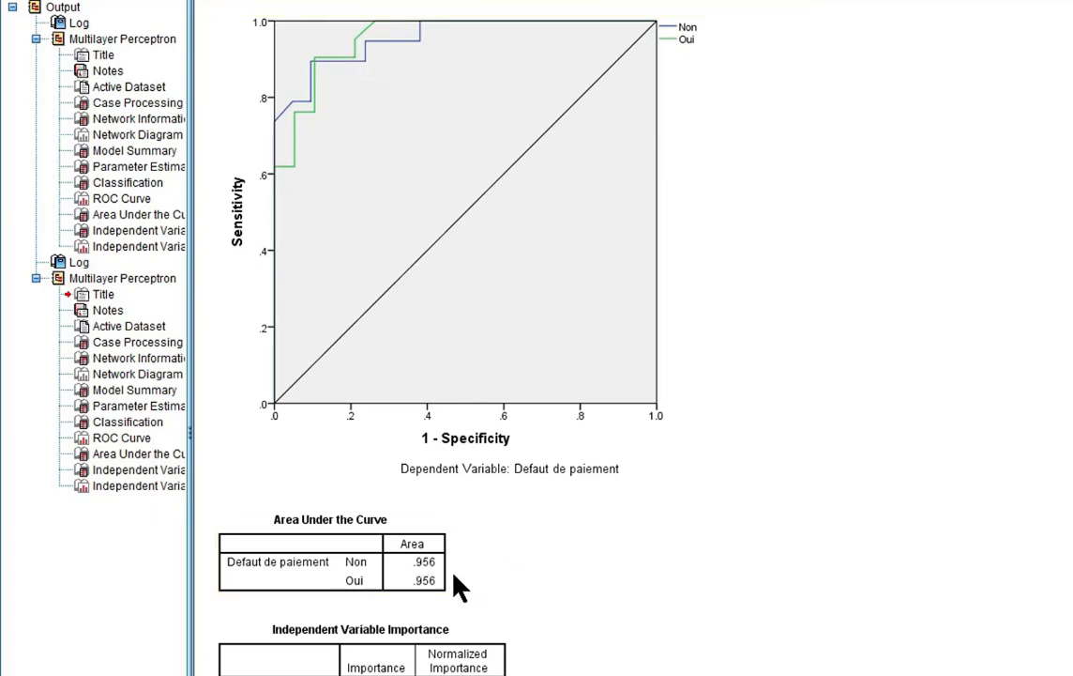
{"action": "scroll", "coordinate": [563, 338], "scroll_direction": "up", "scroll_amount": 15}
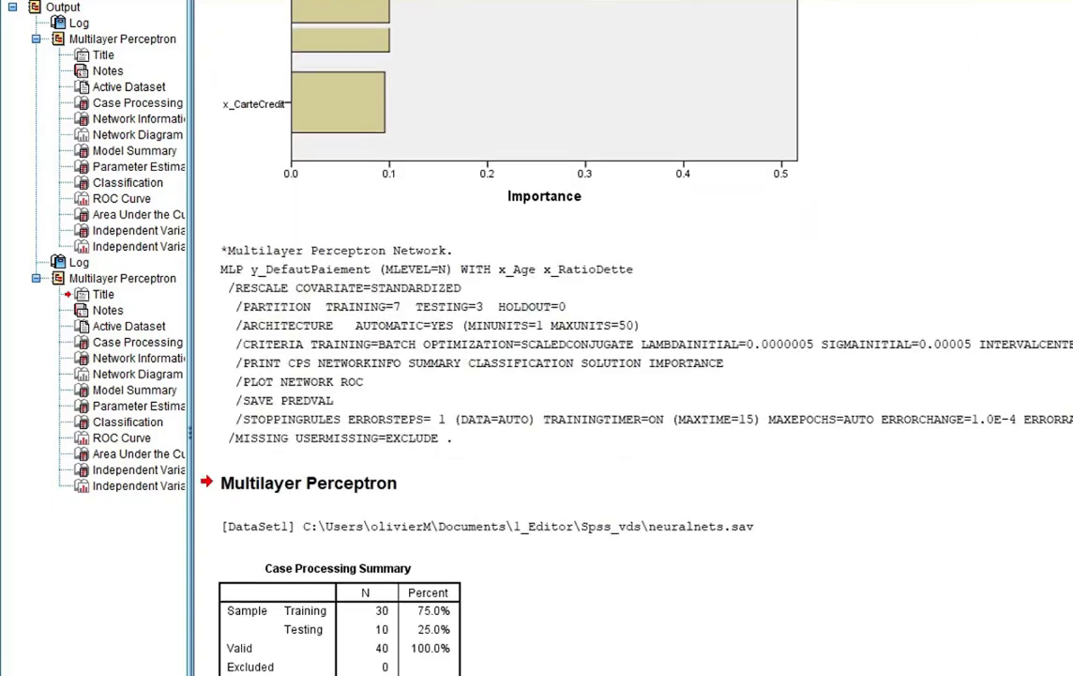
Return to the Data Editor and compare the saved prediction columns MLP_PredictedValue and MLP_PredictedValue_A.
{"action": "scroll", "coordinate": [563, 338], "scroll_direction": "up", "scroll_amount": 12}
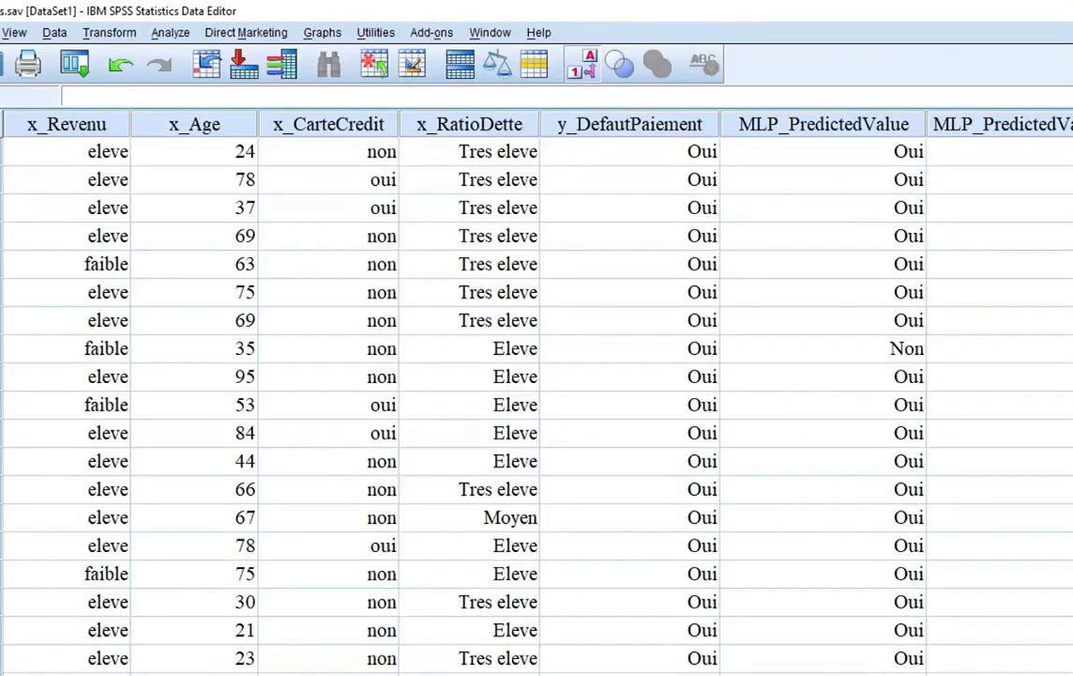
{"action": "left_click", "coordinate": [967, 131]}
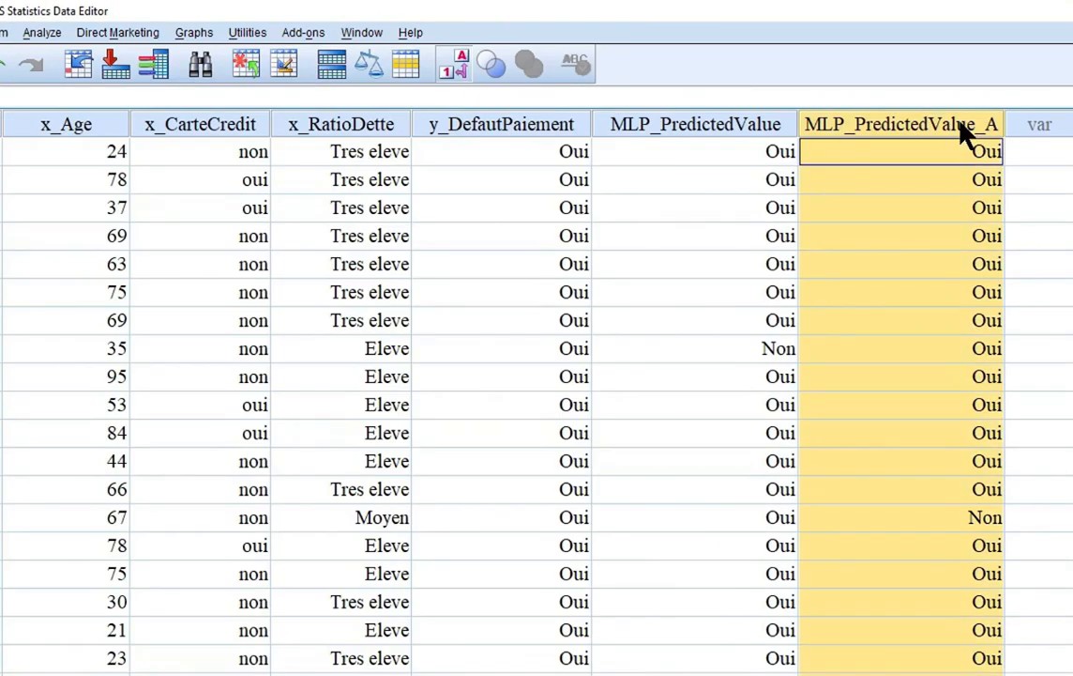
{"action": "left_click", "coordinate": [737, 131]}
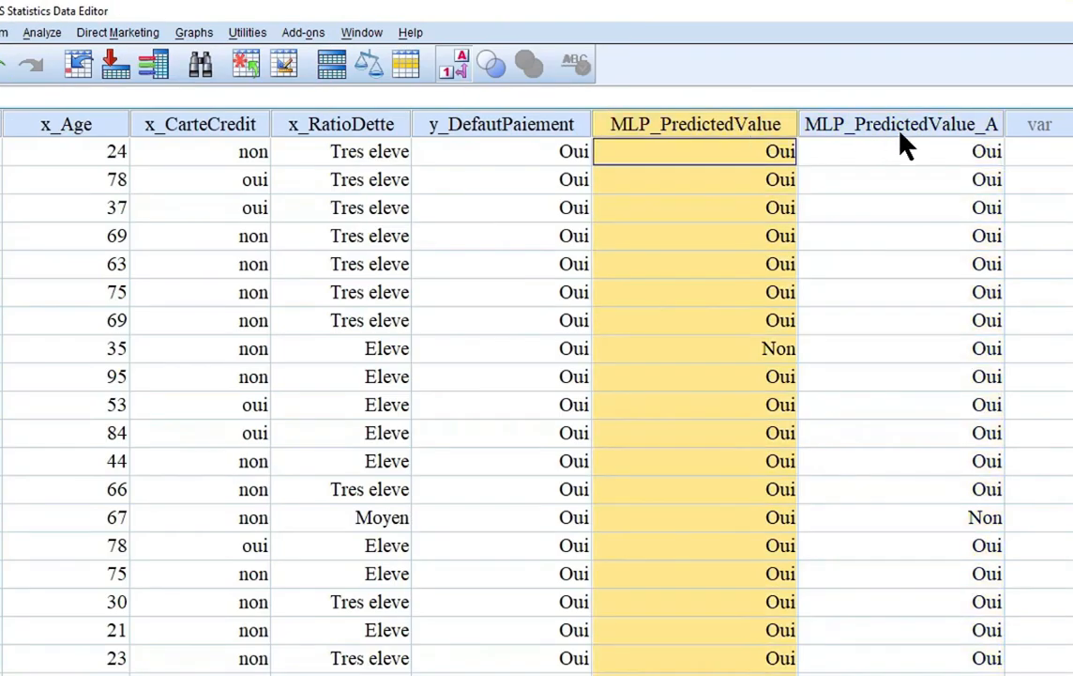
{"action": "left_click", "coordinate": [935, 133]}
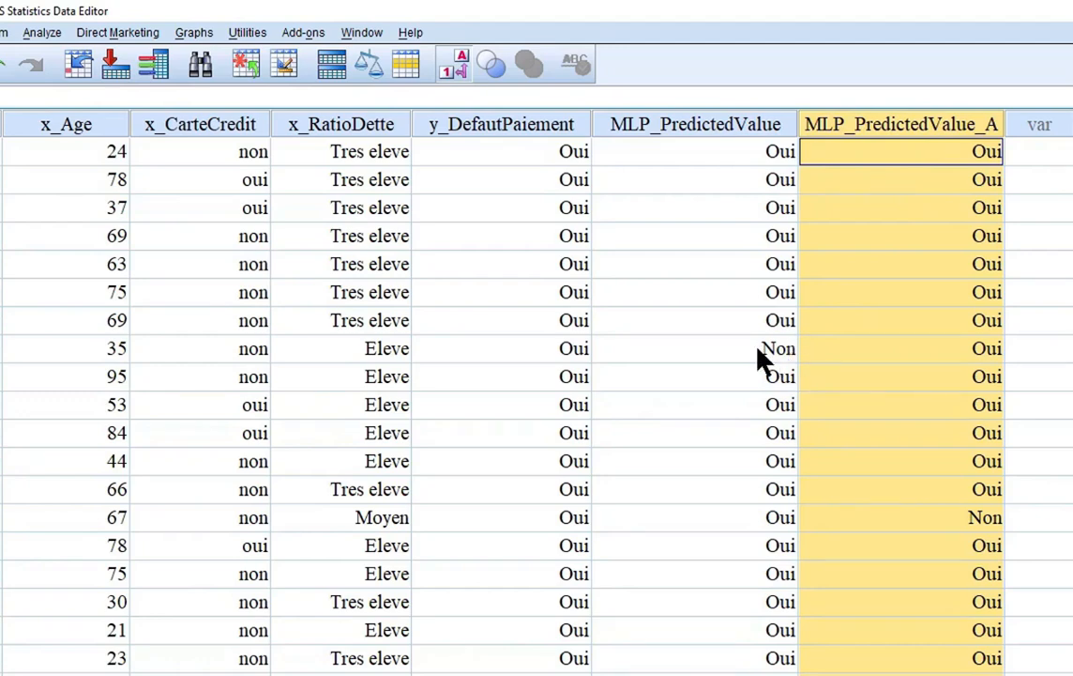
Compare case 8's y_DefautPaiement value with both models' predictions, and check the remaining cases the same way.
{"action": "left_click", "coordinate": [601, 350]}
{"action": "left_click", "coordinate": [572, 347]}
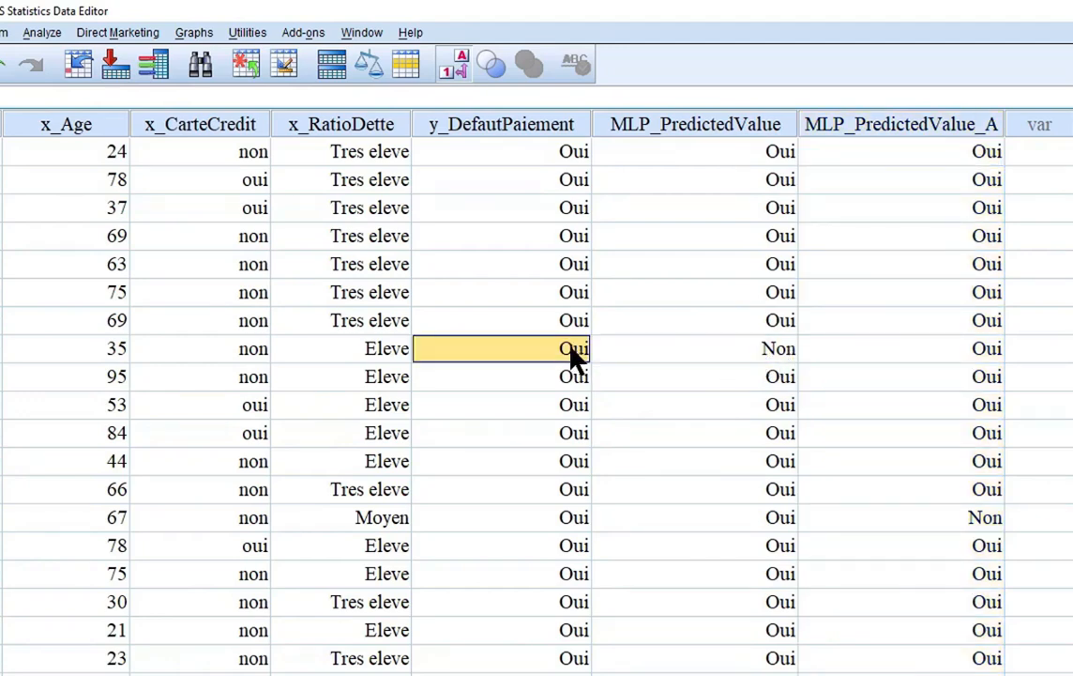
{"action": "left_click", "coordinate": [744, 357]}
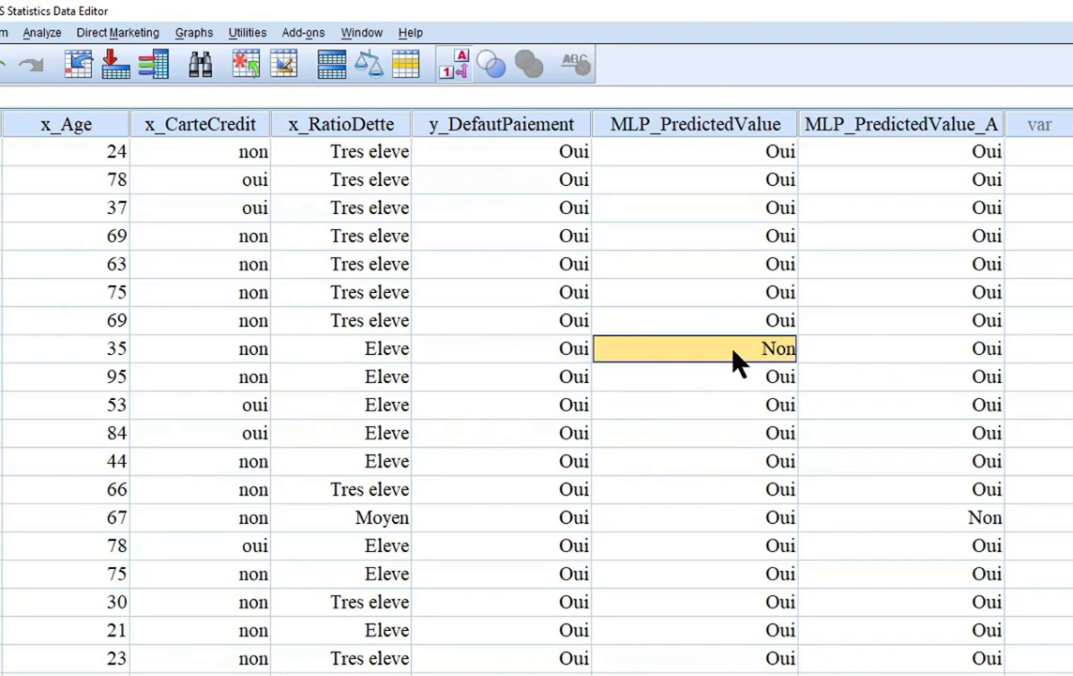
{"action": "key", "text": "Left"}
{"action": "left_click", "coordinate": [953, 354]}
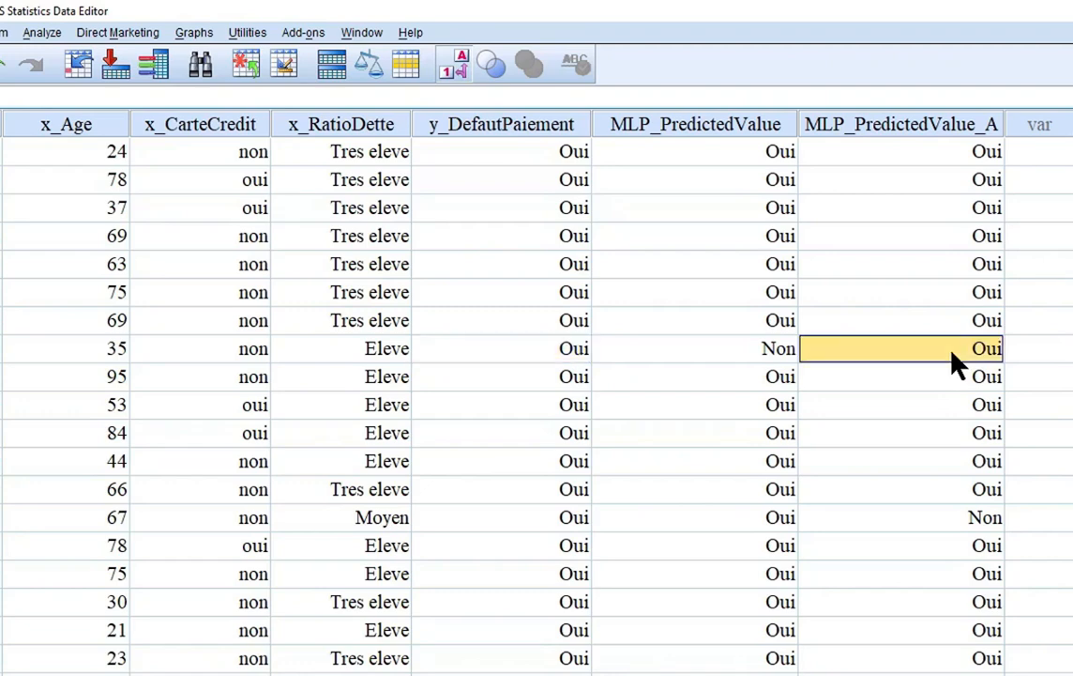
{"action": "key", "text": "Left"}
{"action": "key", "text": "Left"}
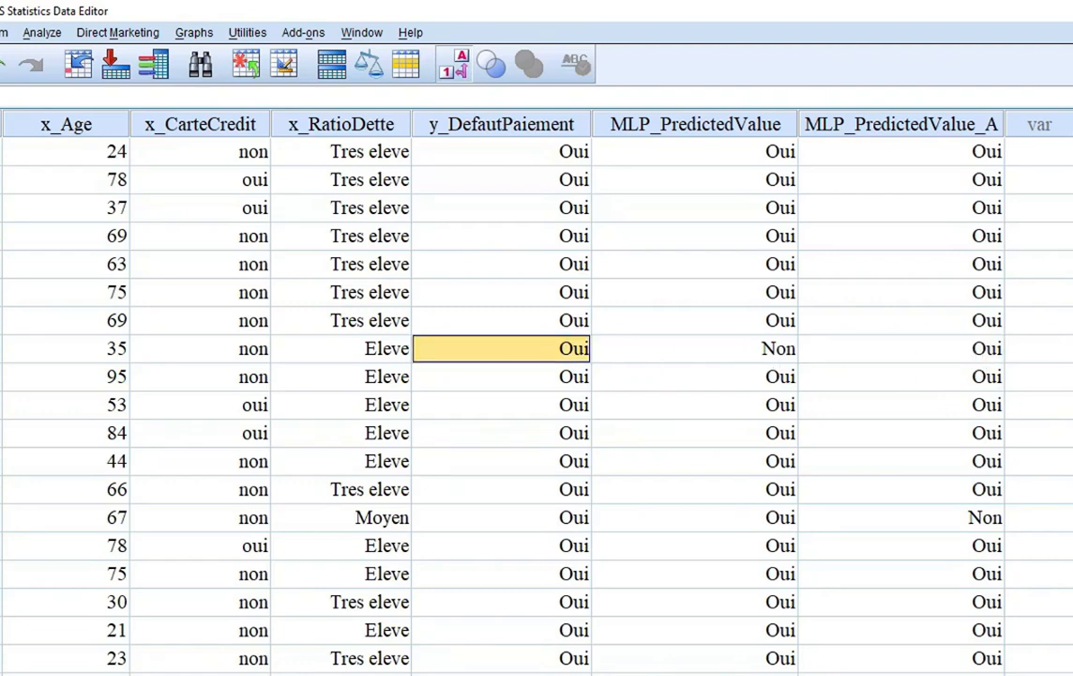
{"action": "scroll", "coordinate": [479, 366], "scroll_direction": "down", "scroll_amount": 4}
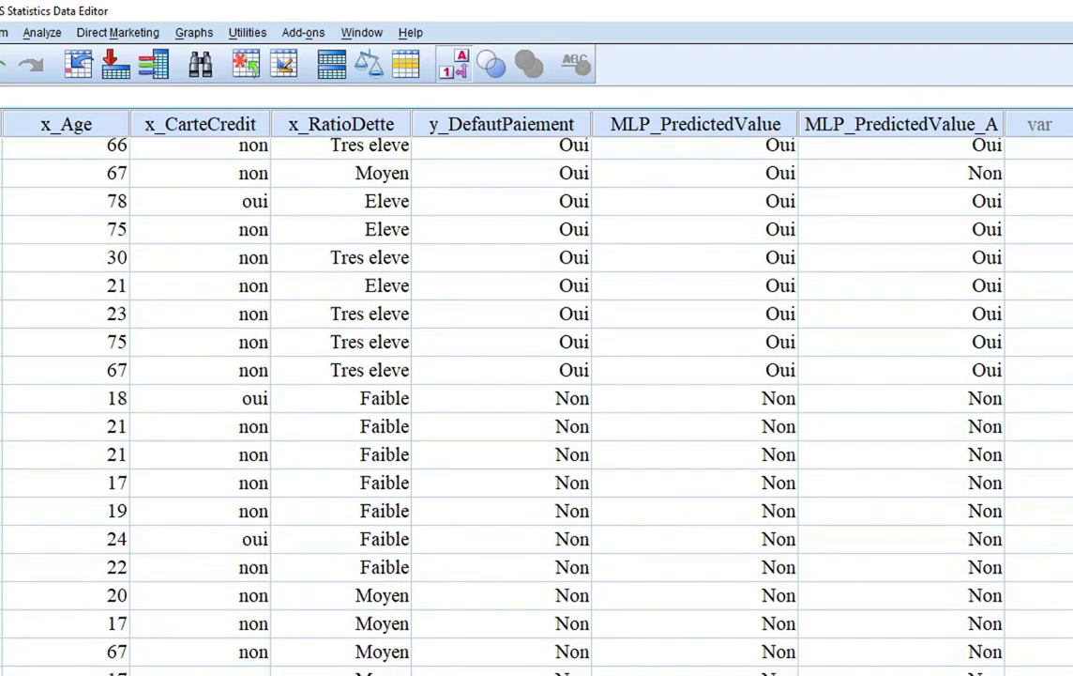
{"action": "scroll", "coordinate": [537, 404], "scroll_direction": "down", "scroll_amount": 1}
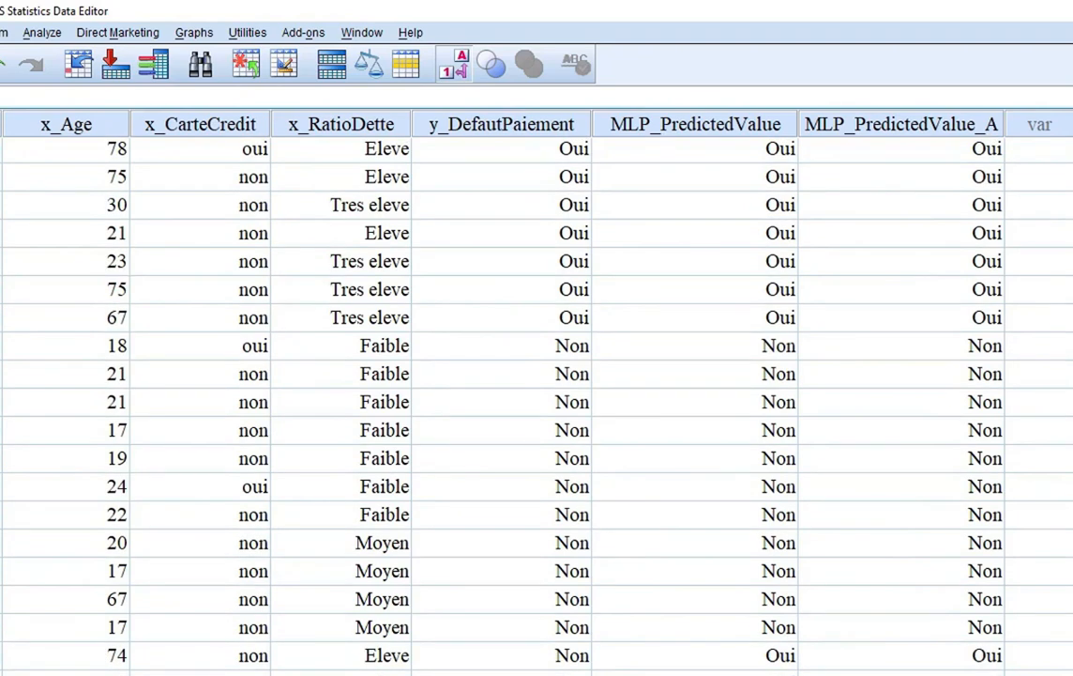
Delete the MLP_PredictedValue and MLP_PredictedValue_A variables from the dataset.
{"action": "left_click", "coordinate": [746, 122]}
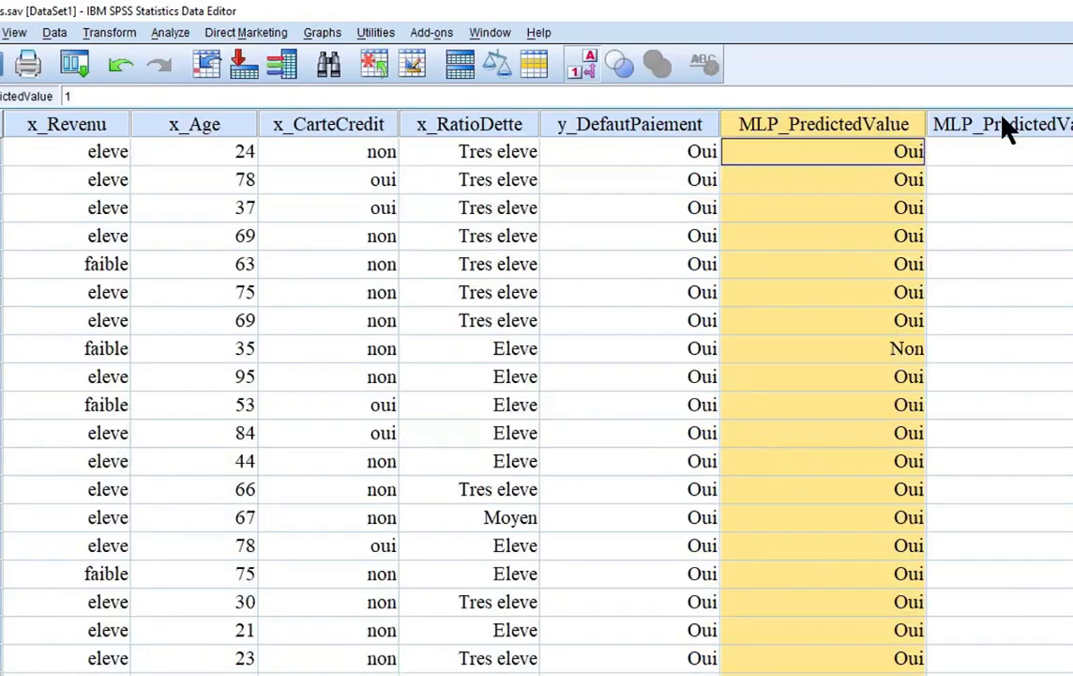
{"action": "left_click", "coordinate": [868, 119], "text": "shift"}
{"action": "right_click", "coordinate": [854, 124]}
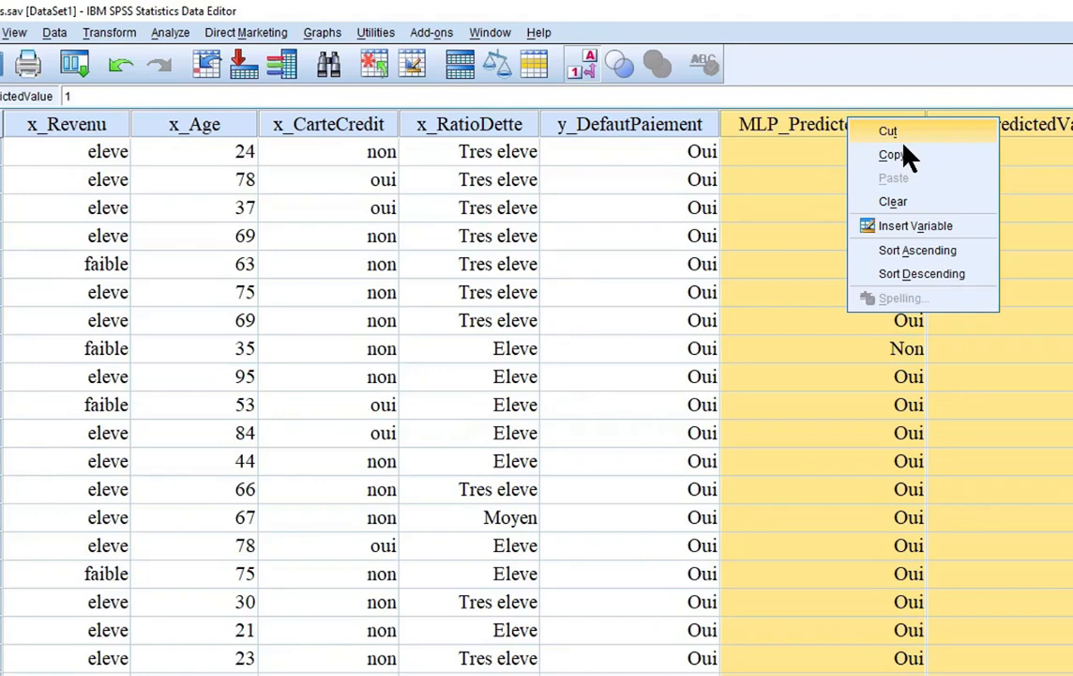
{"action": "left_click", "coordinate": [934, 214]}
{"action": "left_click", "coordinate": [783, 235]}
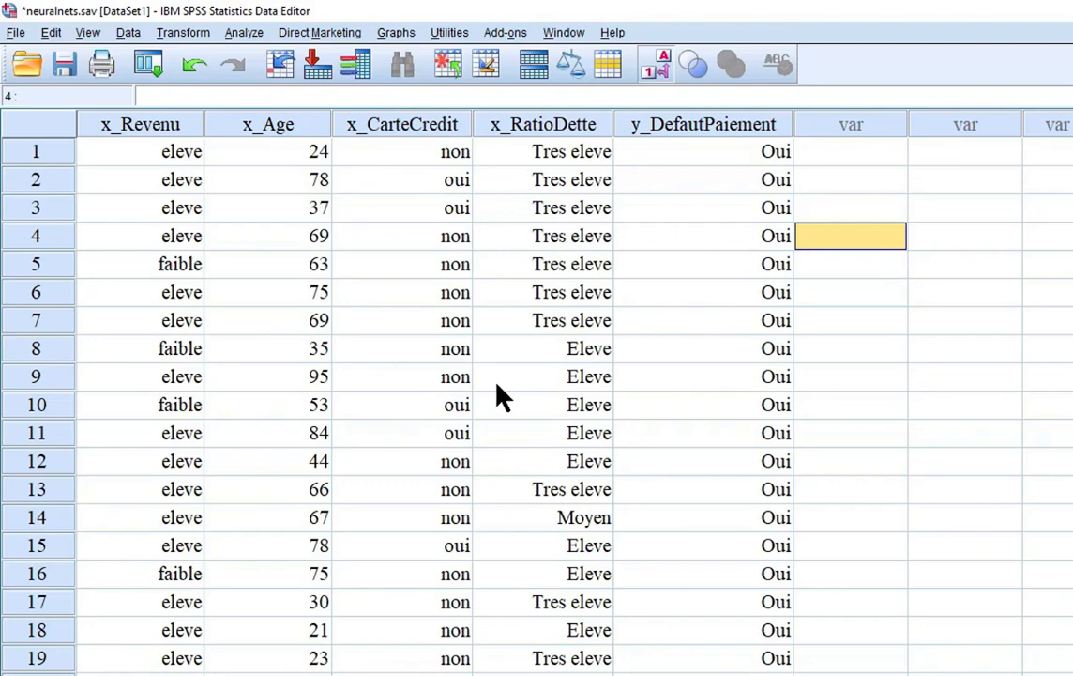
Reopen the Multilayer Perceptron setup and add x_Revenu and x_CarteCredit back to the covariates.
{"action": "left_click", "coordinate": [246, 34]}
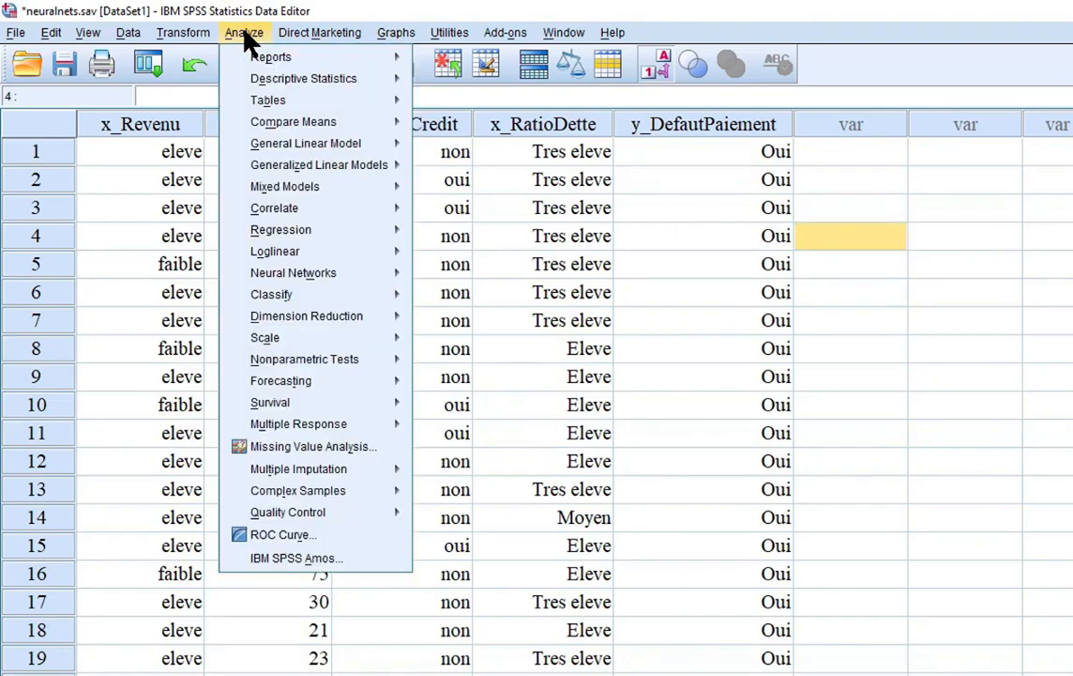
{"action": "mouse_move", "coordinate": [310, 272]}
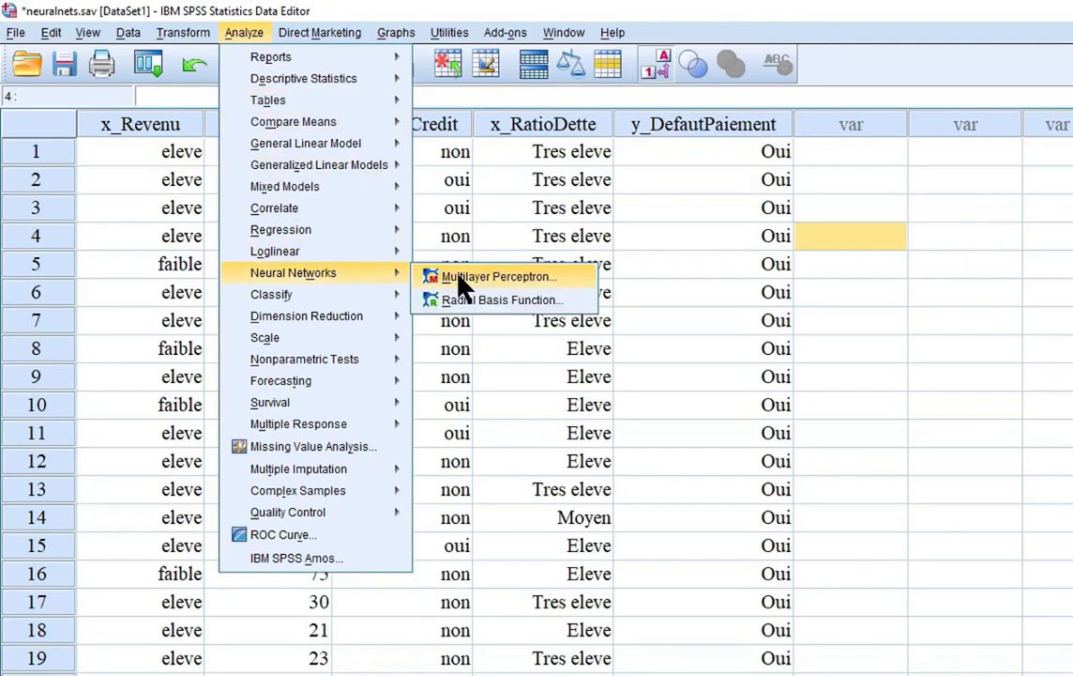
{"action": "left_click", "coordinate": [498, 278]}
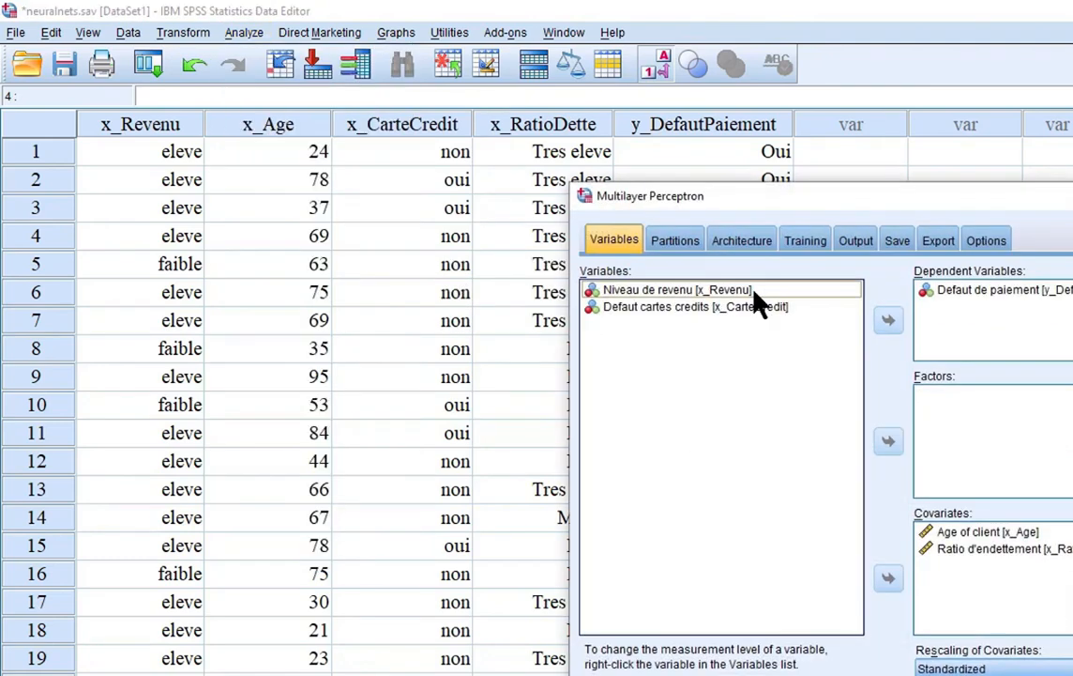
{"action": "left_click", "coordinate": [472, 432]}
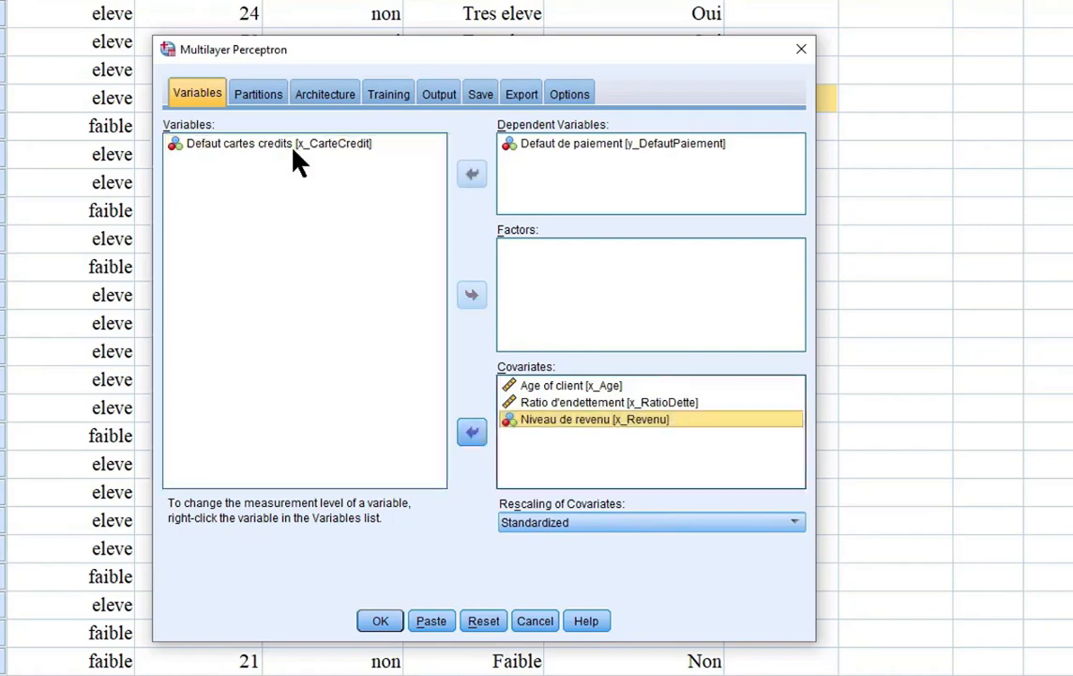
{"action": "left_click", "coordinate": [474, 434]}
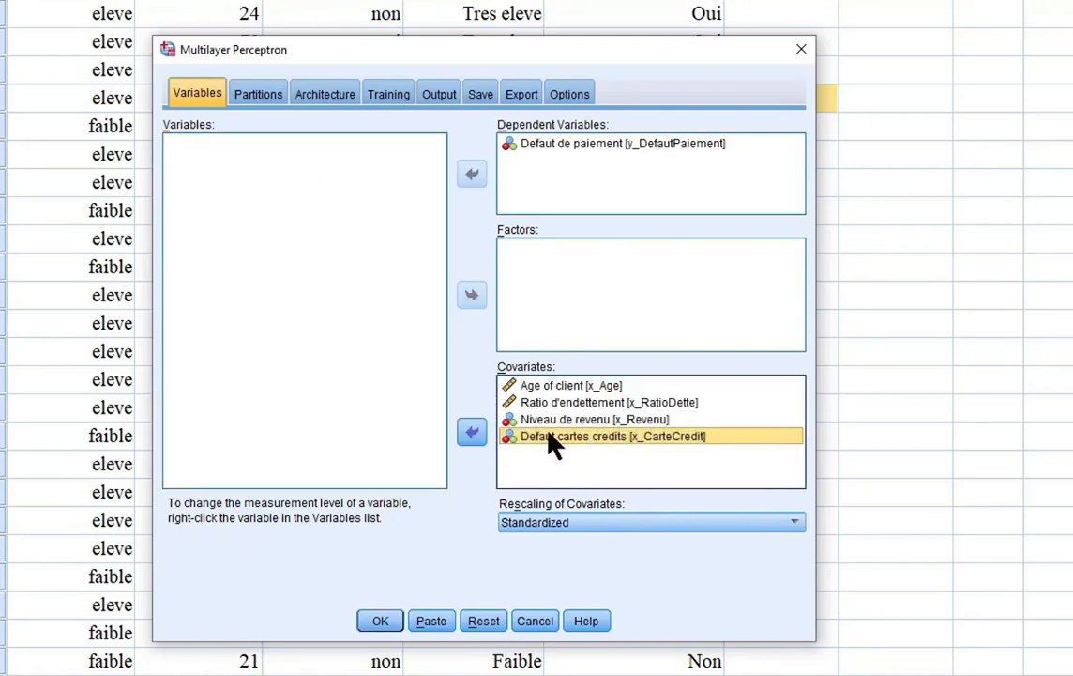
Check the partitions and set a custom architecture with two hidden layers and automatically computed numbers of units.
{"action": "left_click", "coordinate": [260, 98]}
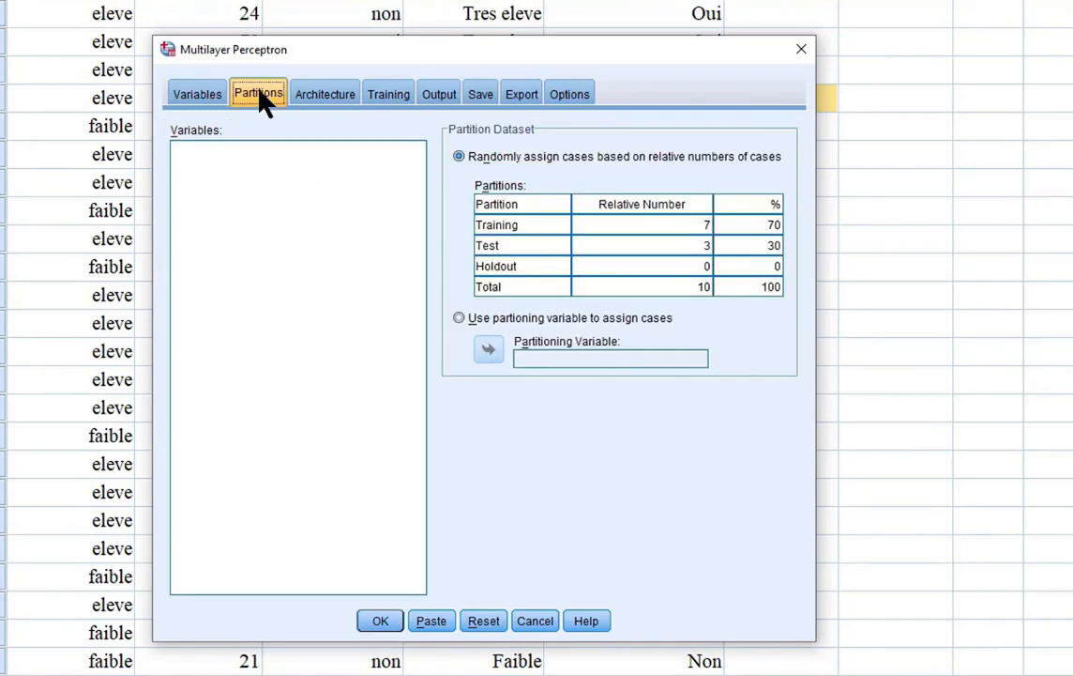
{"action": "left_click", "coordinate": [325, 105]}
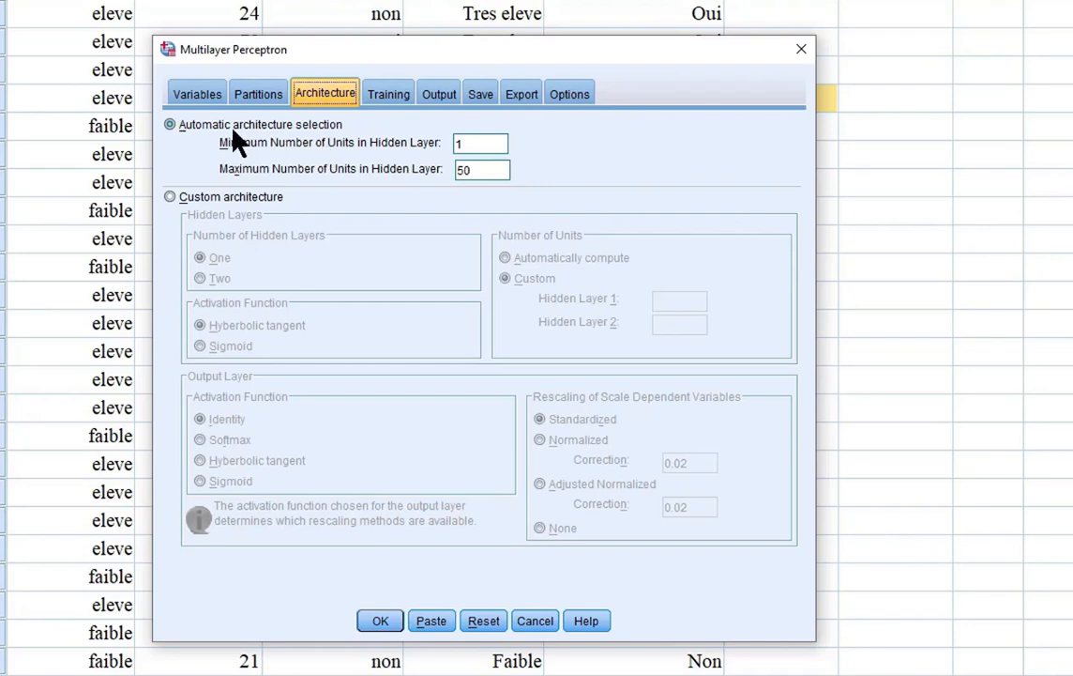
{"action": "left_click", "coordinate": [172, 198]}
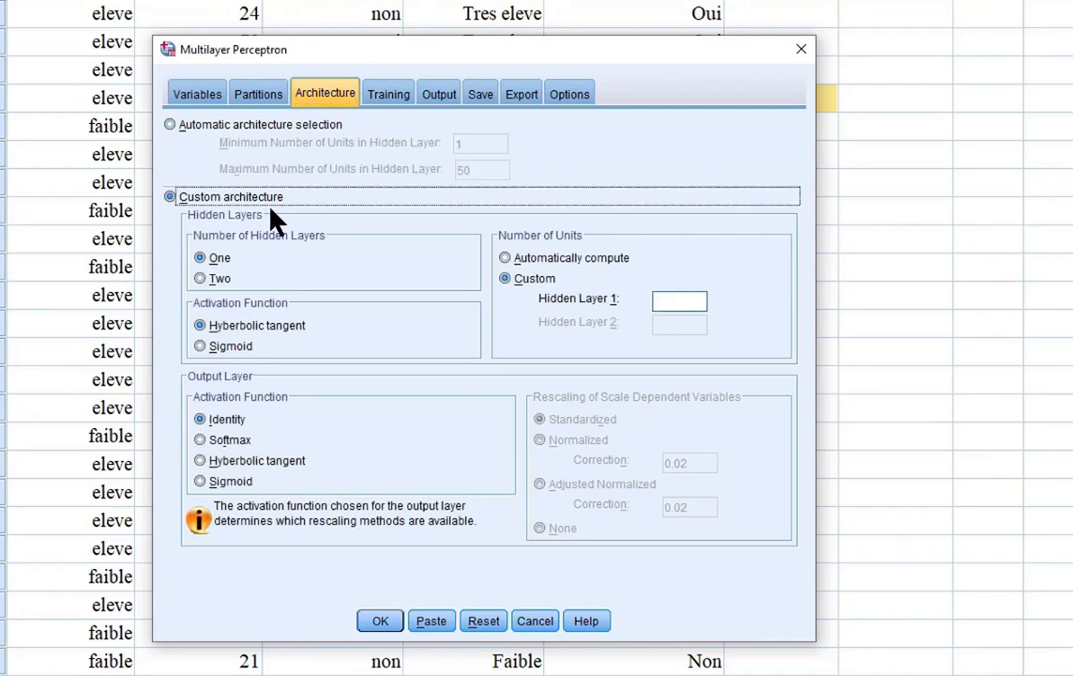
{"action": "left_click", "coordinate": [202, 259]}
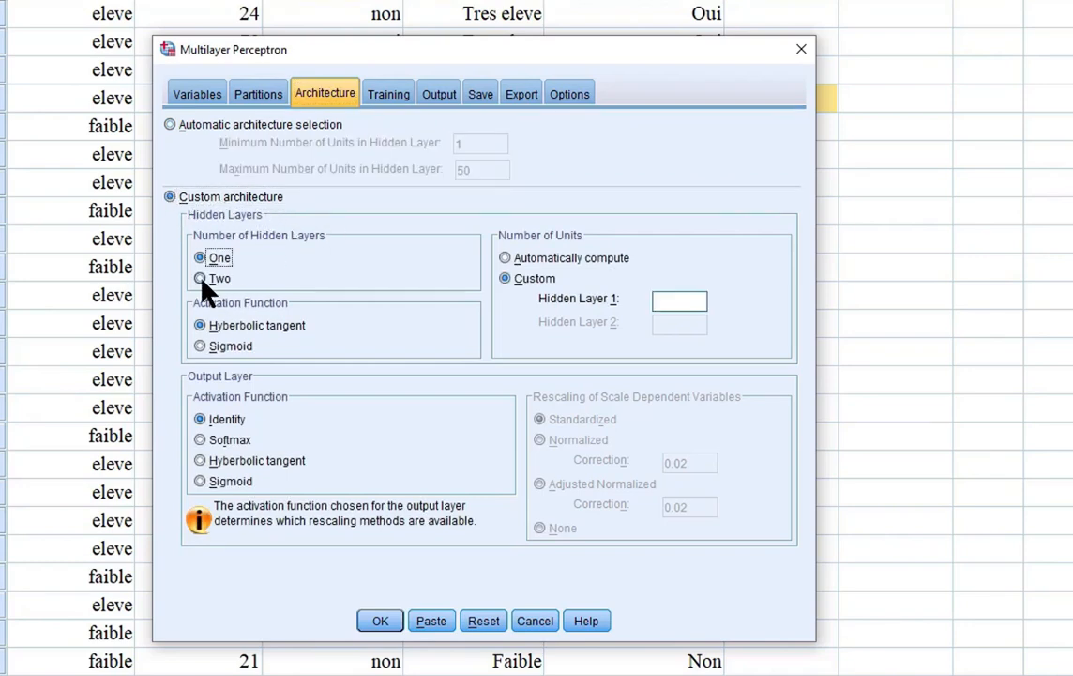
{"action": "left_click", "coordinate": [204, 280]}
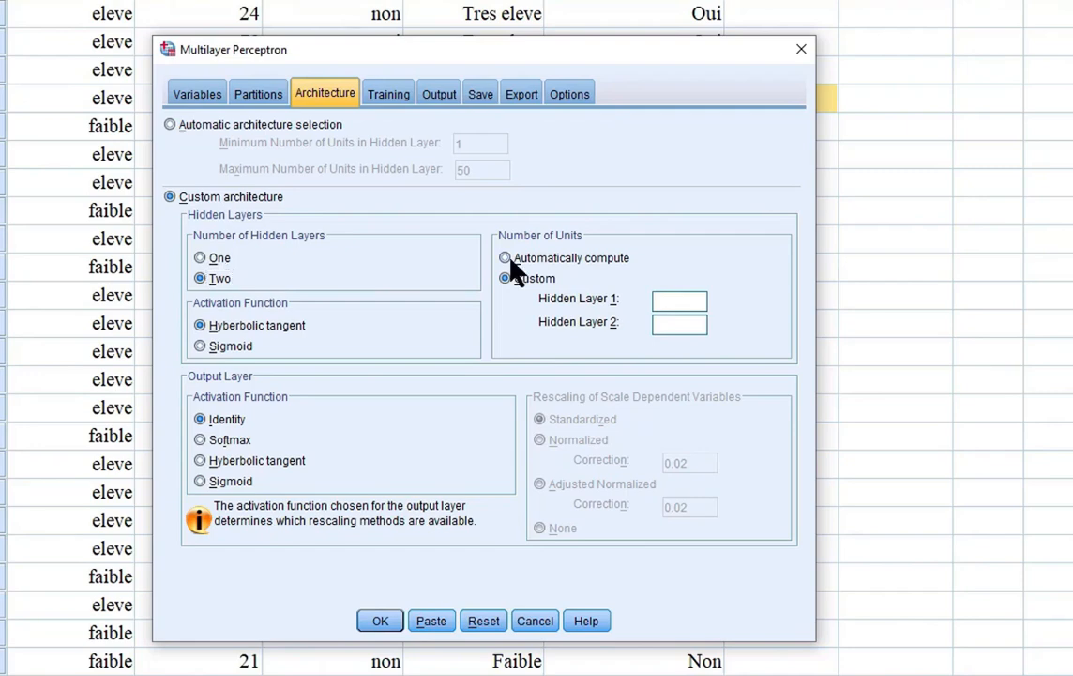
{"action": "left_click", "coordinate": [555, 249]}
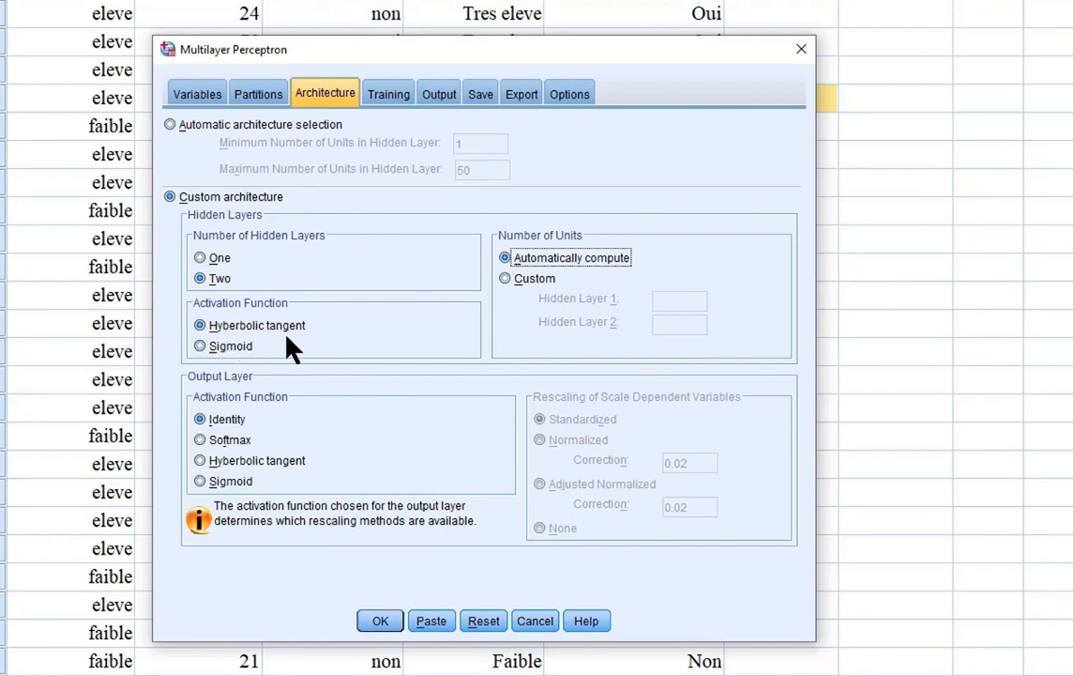
Check the selected outputs, run the two-hidden-layer analysis and view its network information and diagram.
{"action": "left_click", "coordinate": [440, 93]}
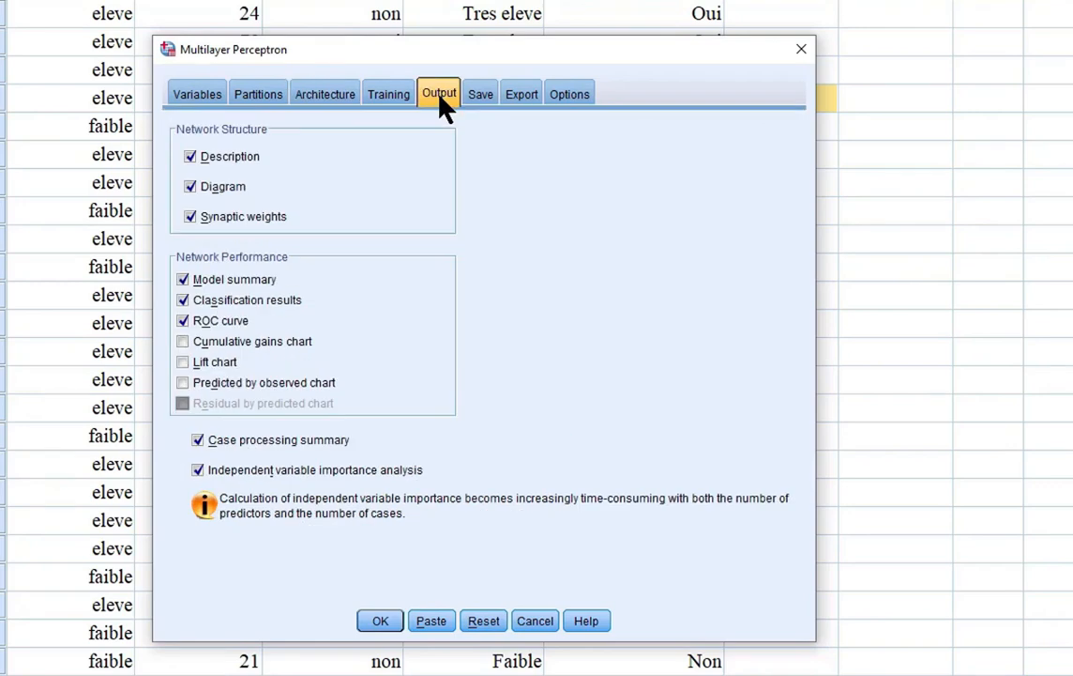
{"action": "left_click", "coordinate": [385, 627]}
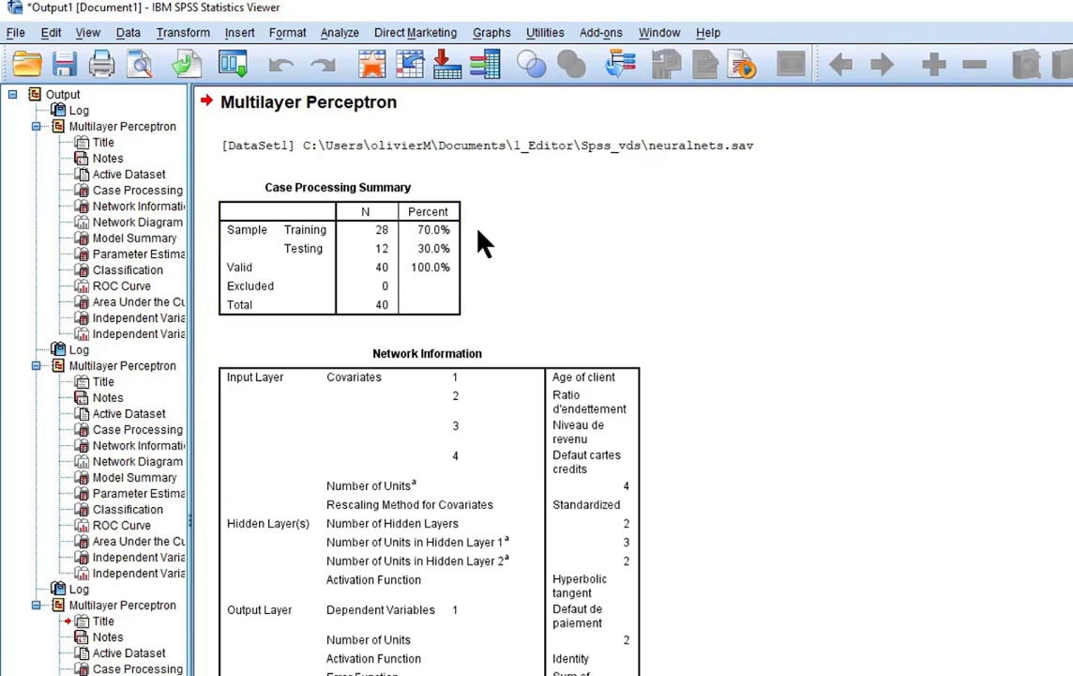
{"action": "scroll", "coordinate": [828, 580], "scroll_direction": "down", "scroll_amount": 10}
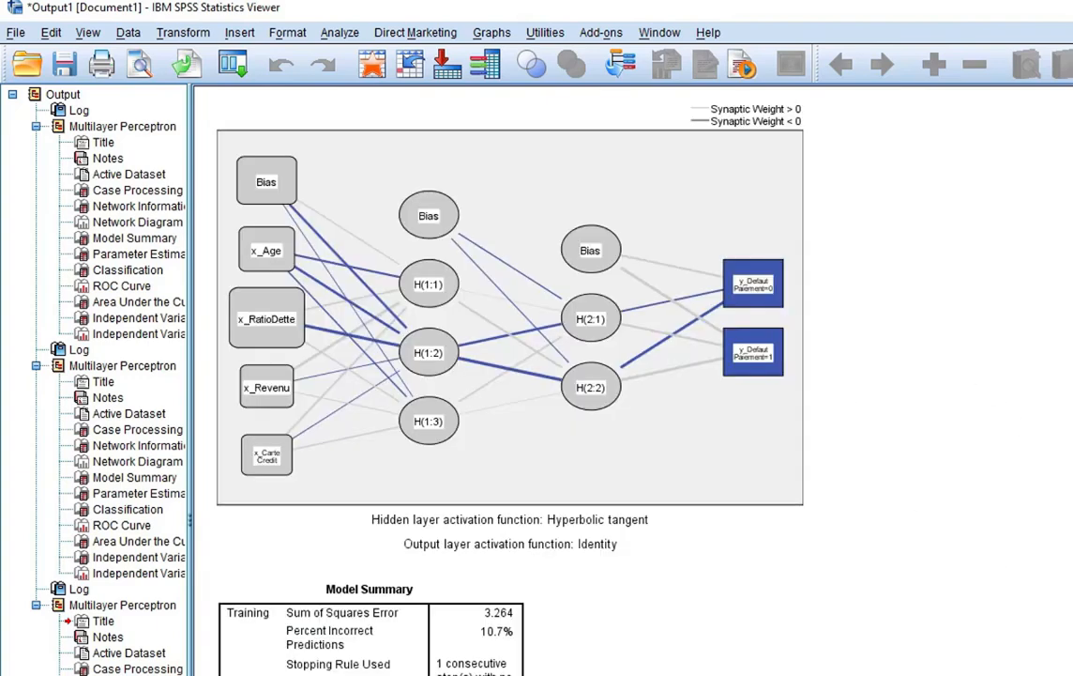